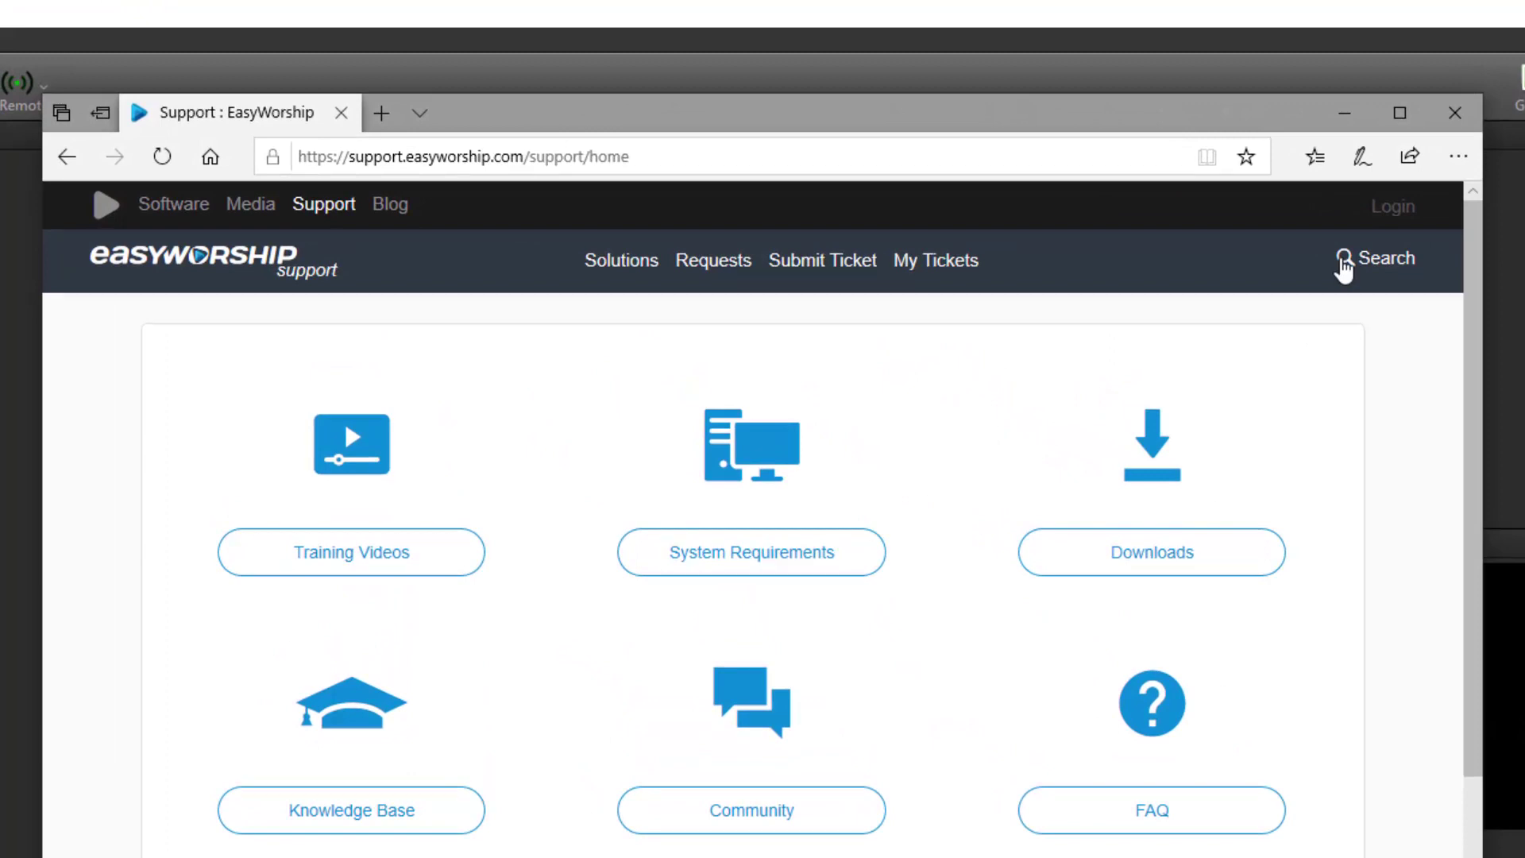
# Search the support site for 'bonjour', open the Bonjour for EasyWorship Remote and MIDI article, then close Edge
pyautogui.click(1344, 262)
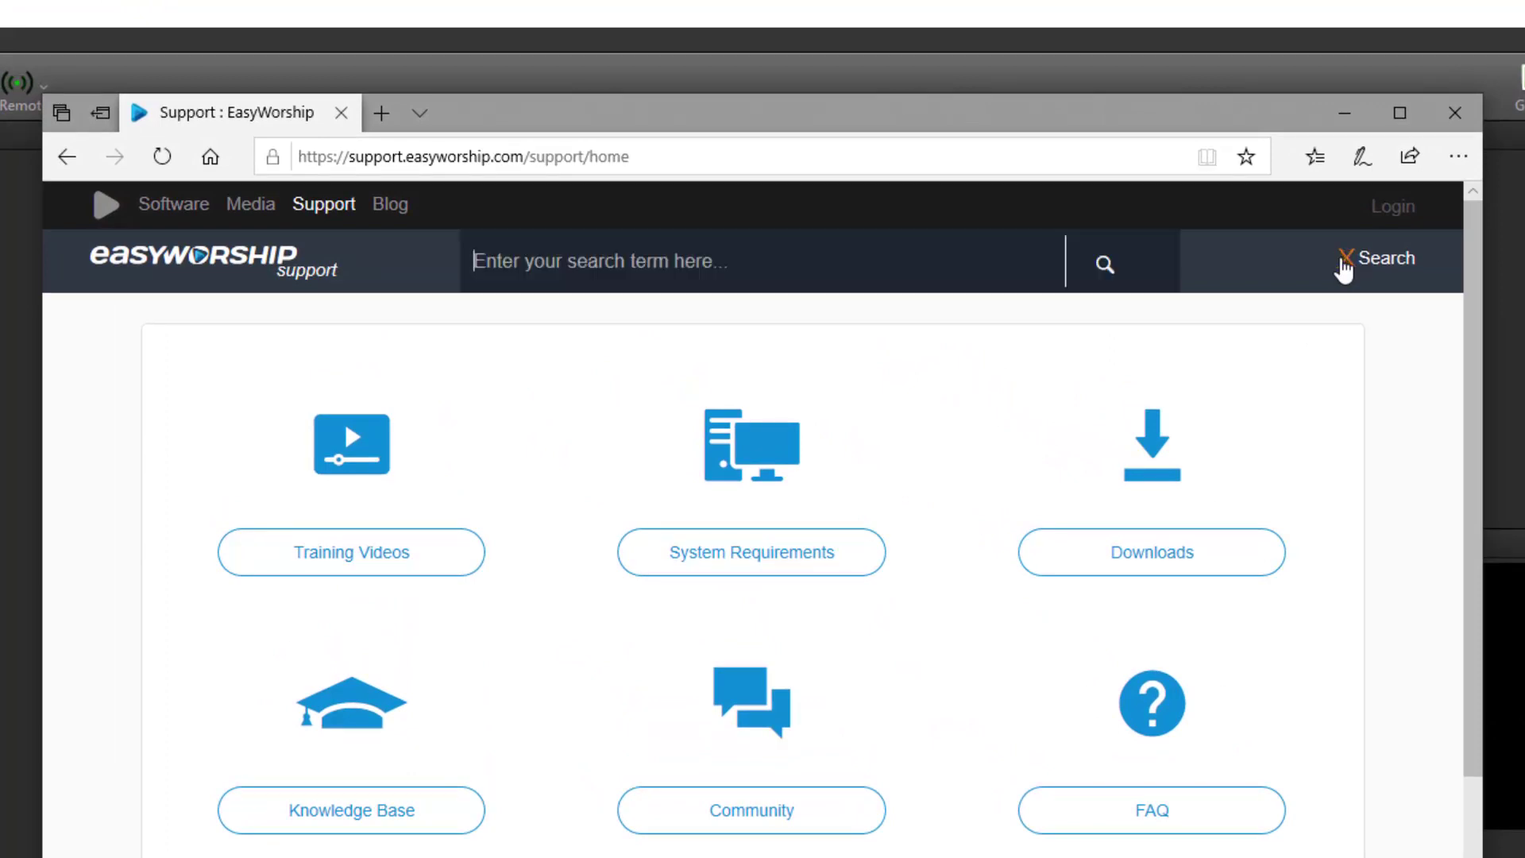
pyautogui.write('bonjour')
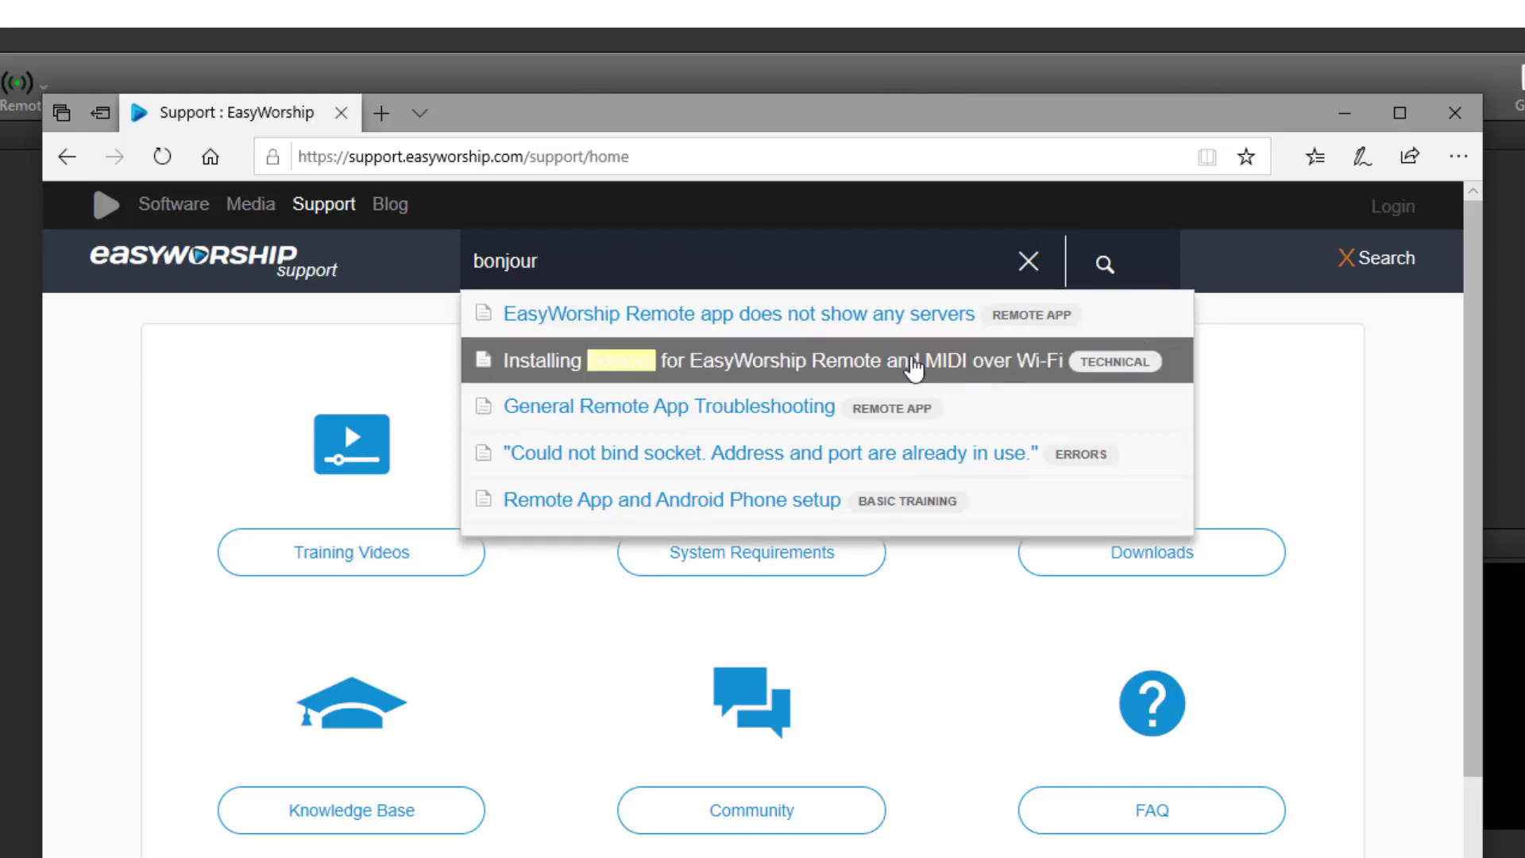
pyautogui.click(914, 357)
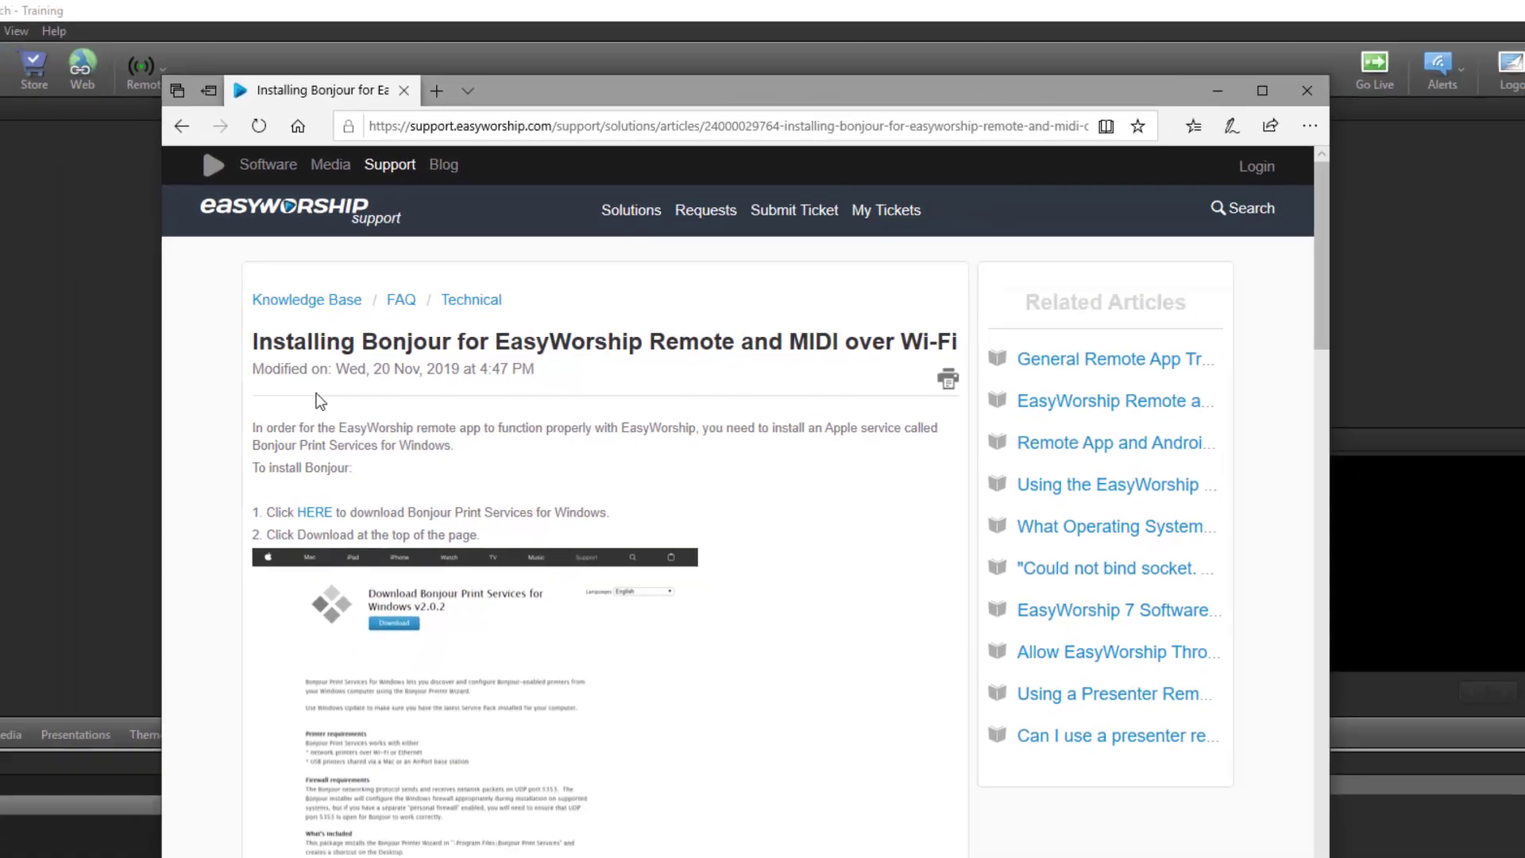
pyautogui.hotkey('alt', 'F4')
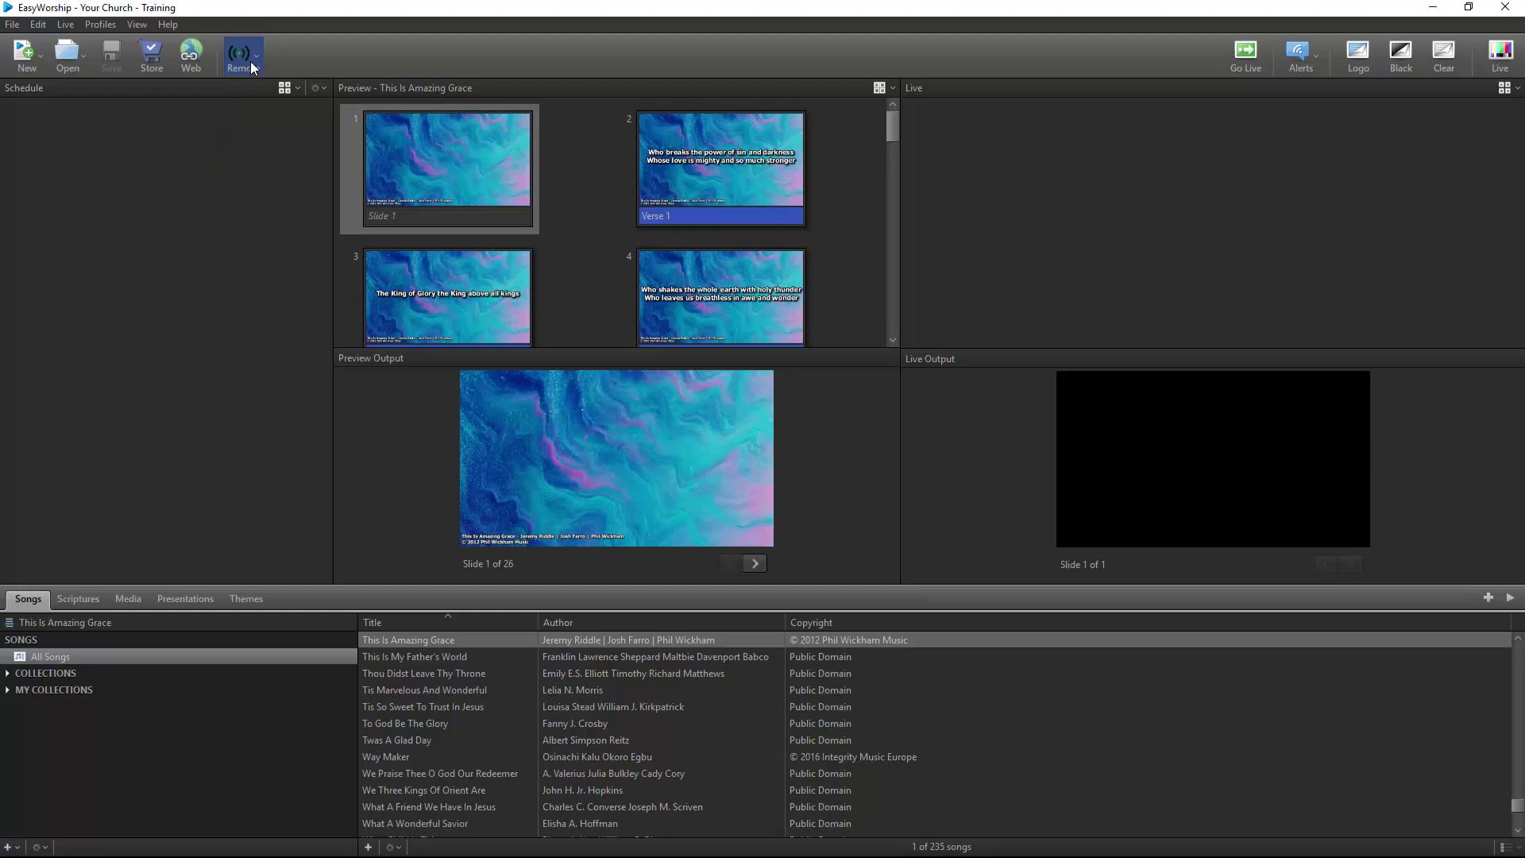
# Check Enable Remote Control is ticked in EasyWorship's Advanced options and confirm with OK
pyautogui.click(38, 25)
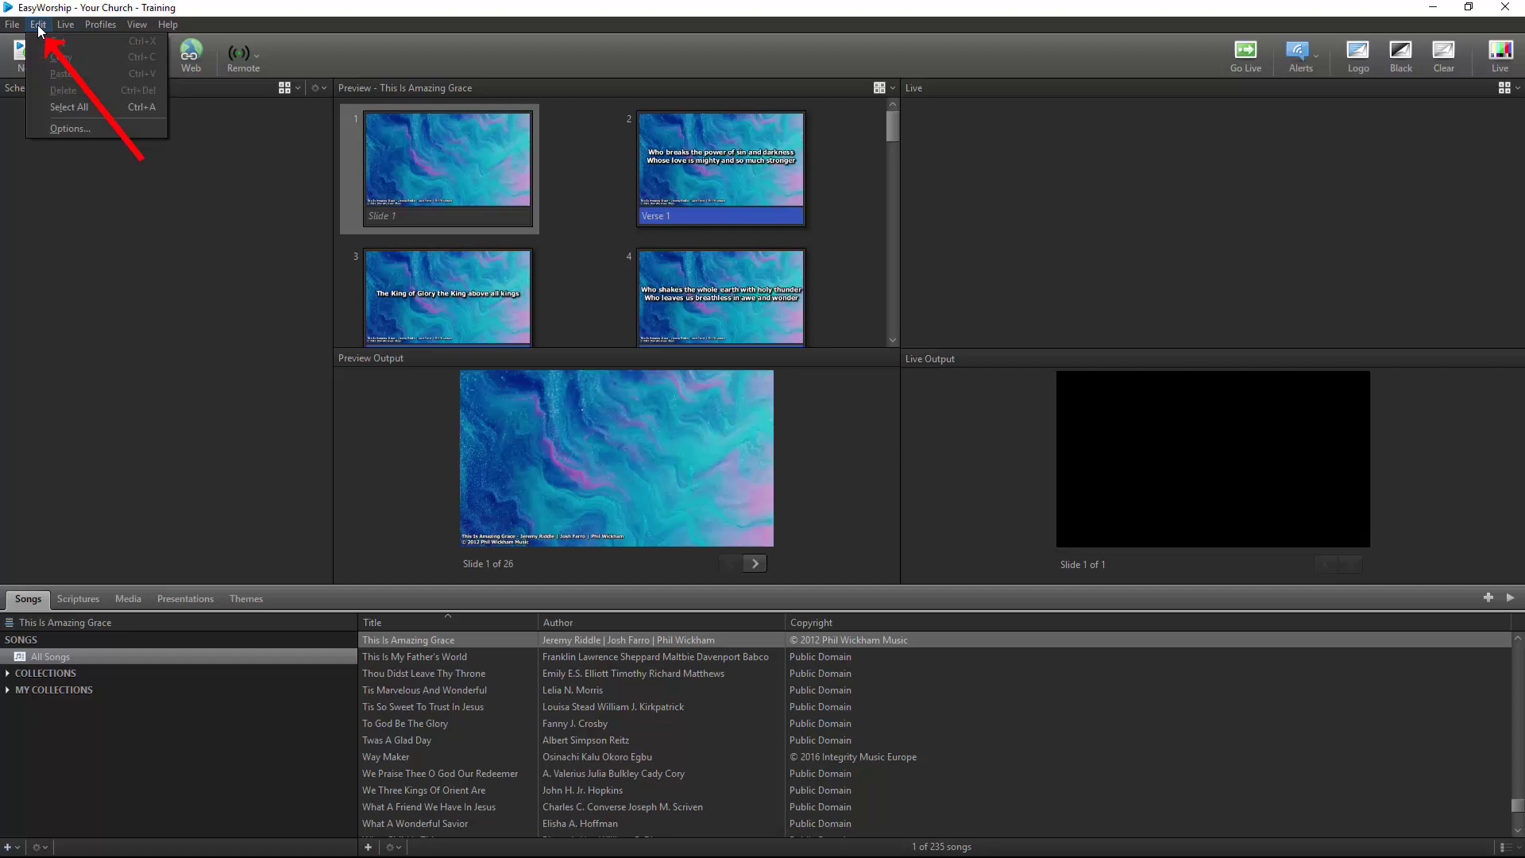
pyautogui.click(36, 124)
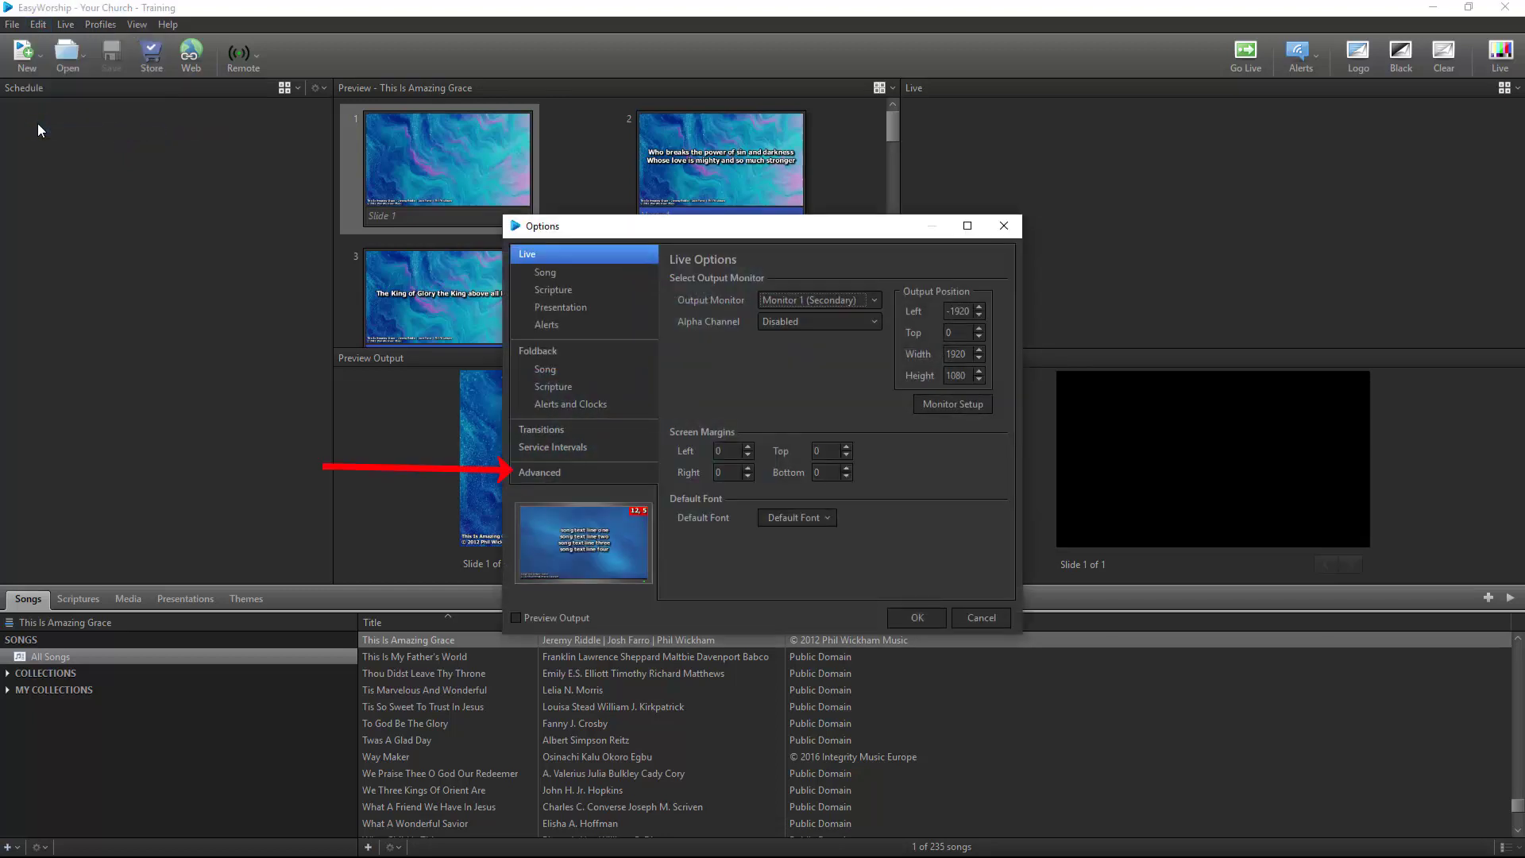
pyautogui.click(540, 472)
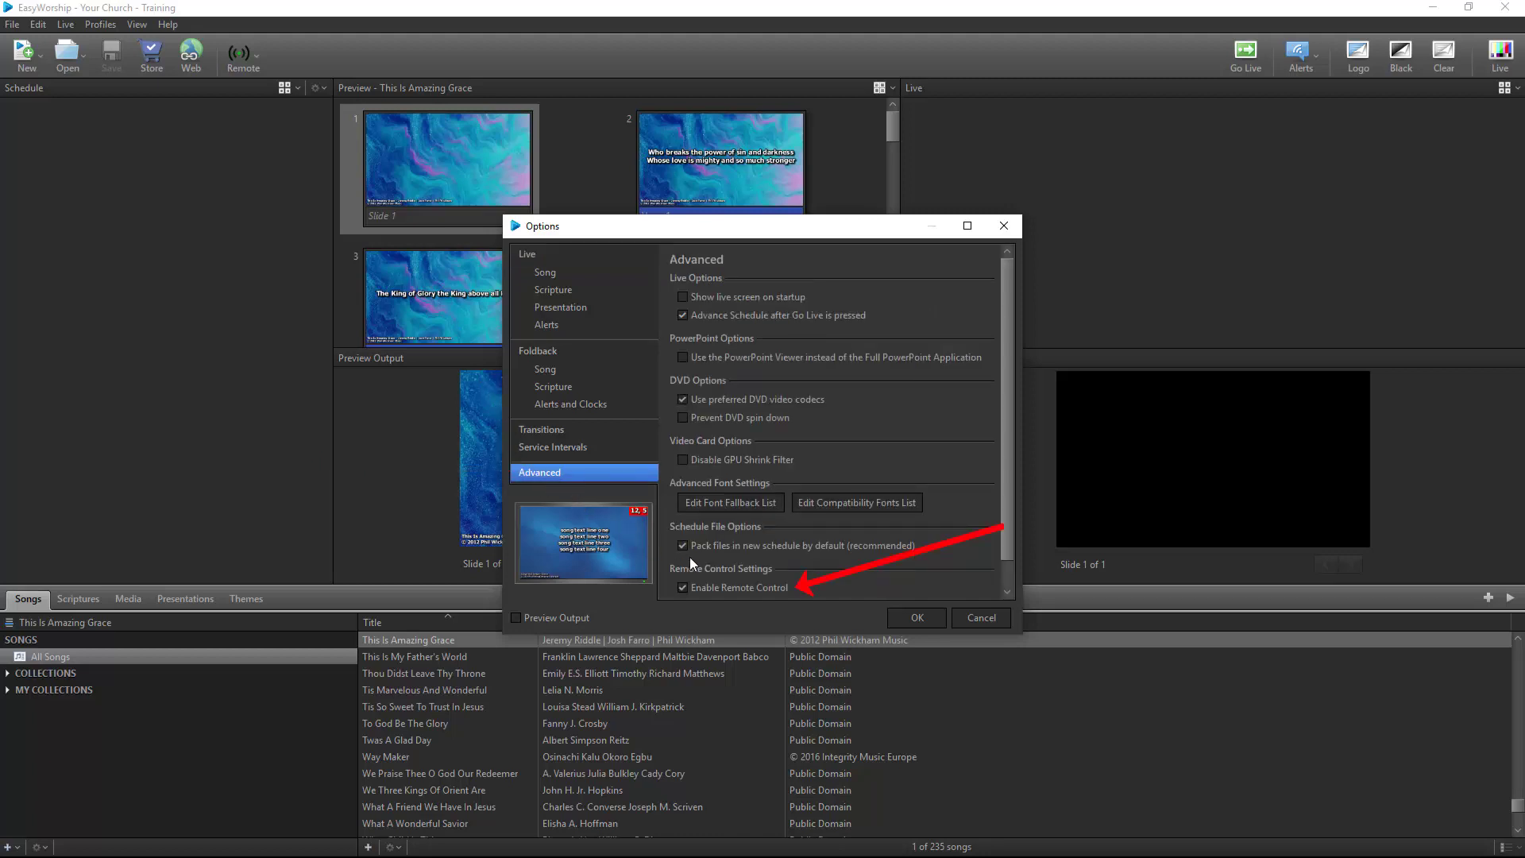
pyautogui.click(917, 620)
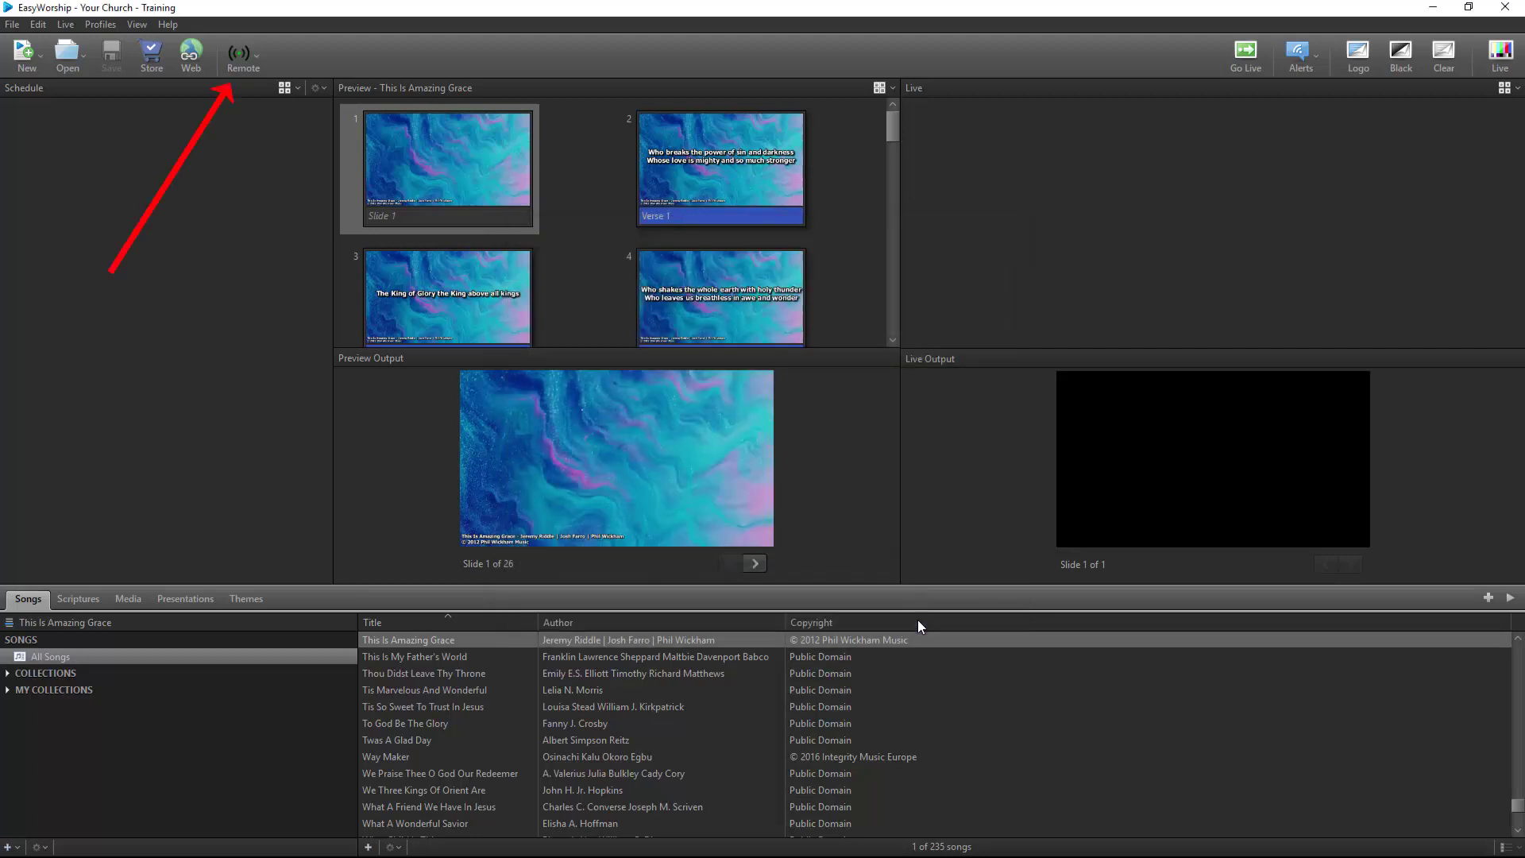
# Add a new untitled MIDI control under Remote > MIDI and open its rtpMIDI information page
pyautogui.click(259, 61)
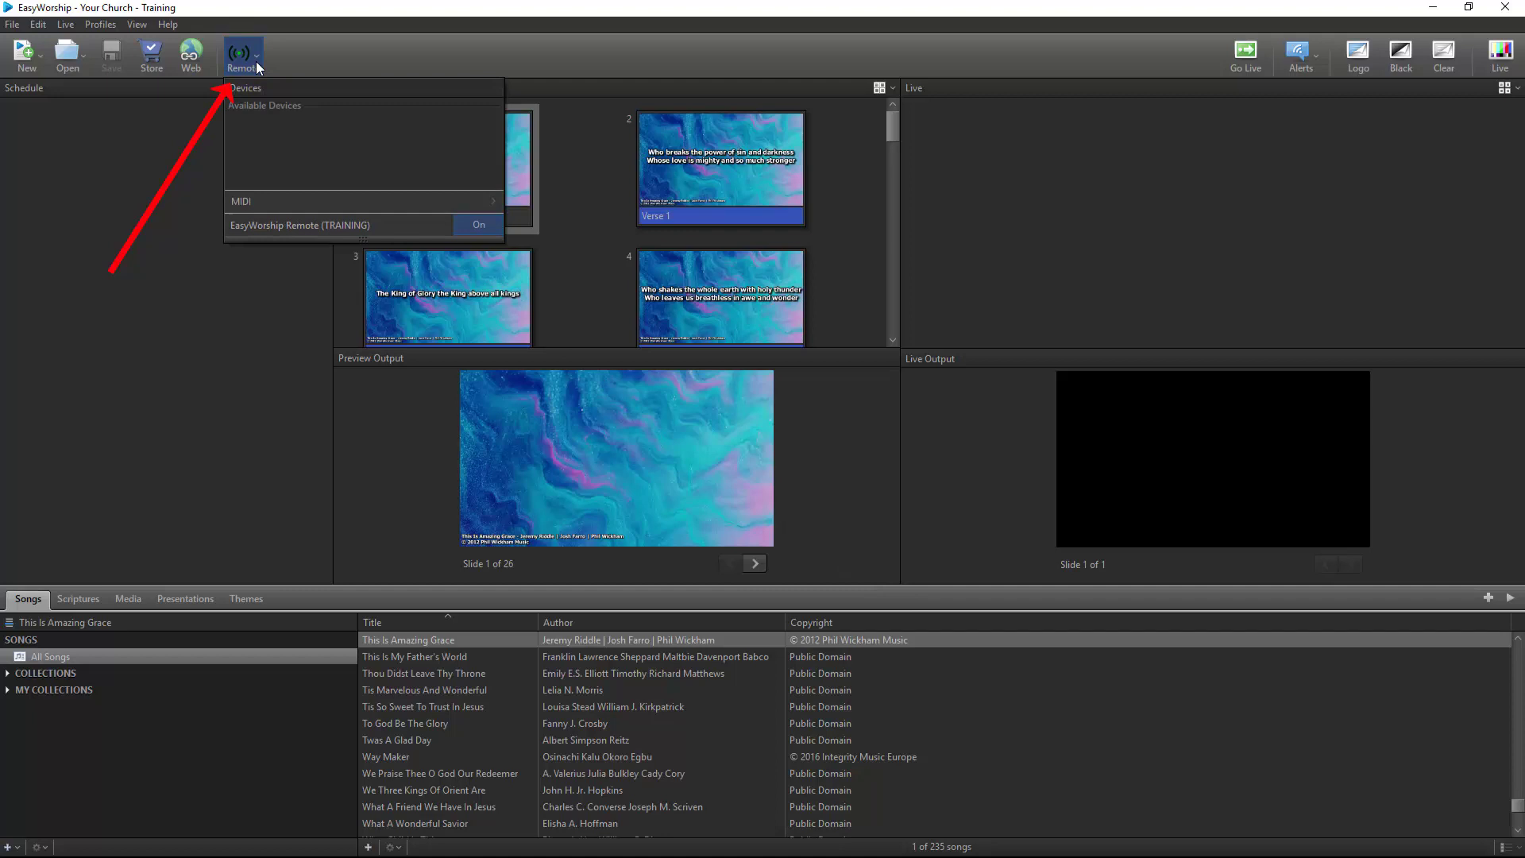
pyautogui.click(280, 202)
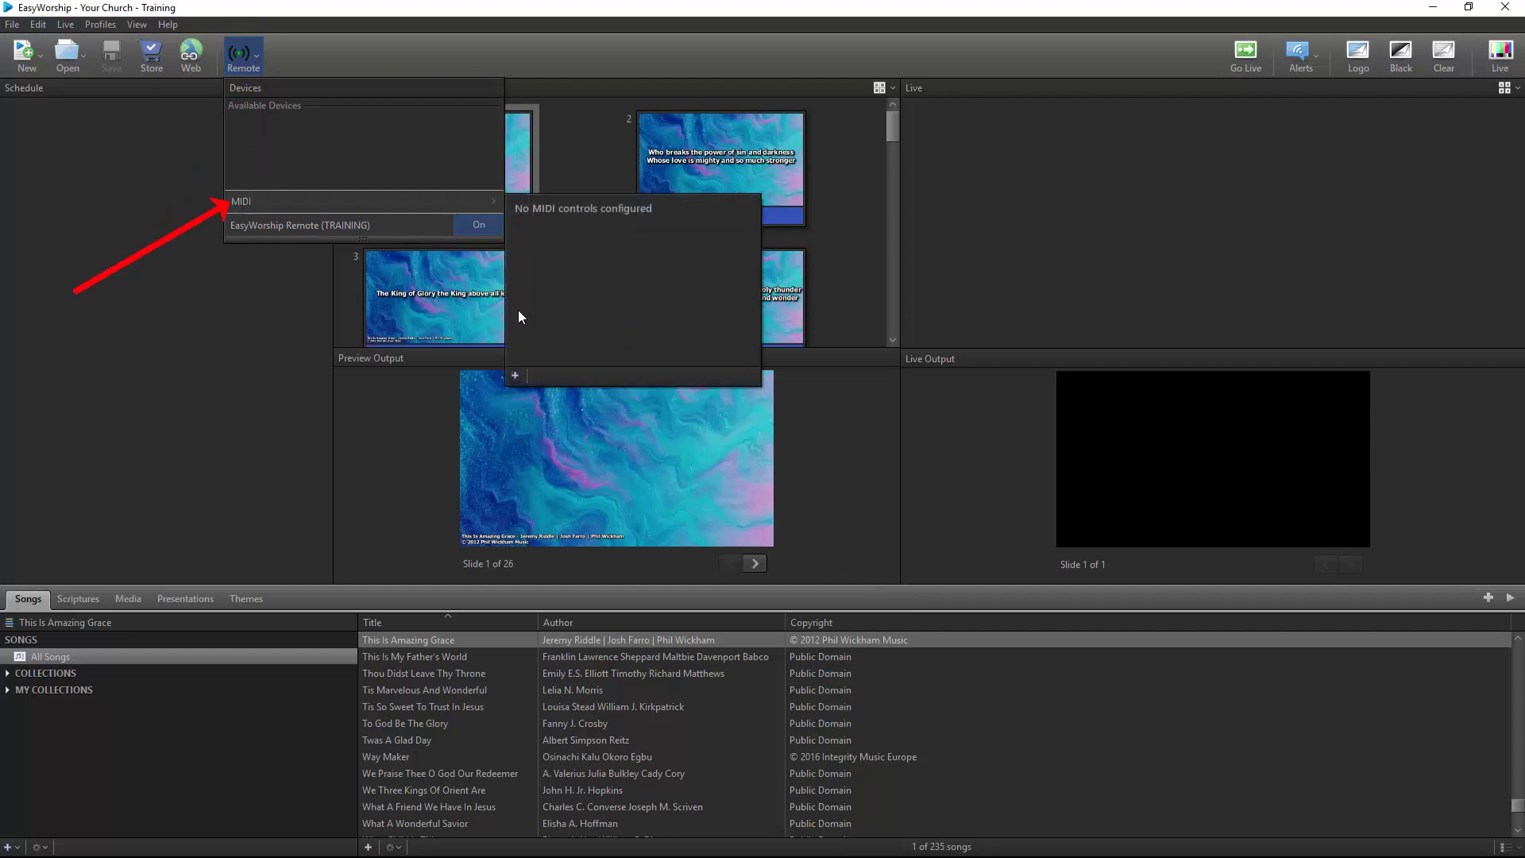
pyautogui.click(517, 375)
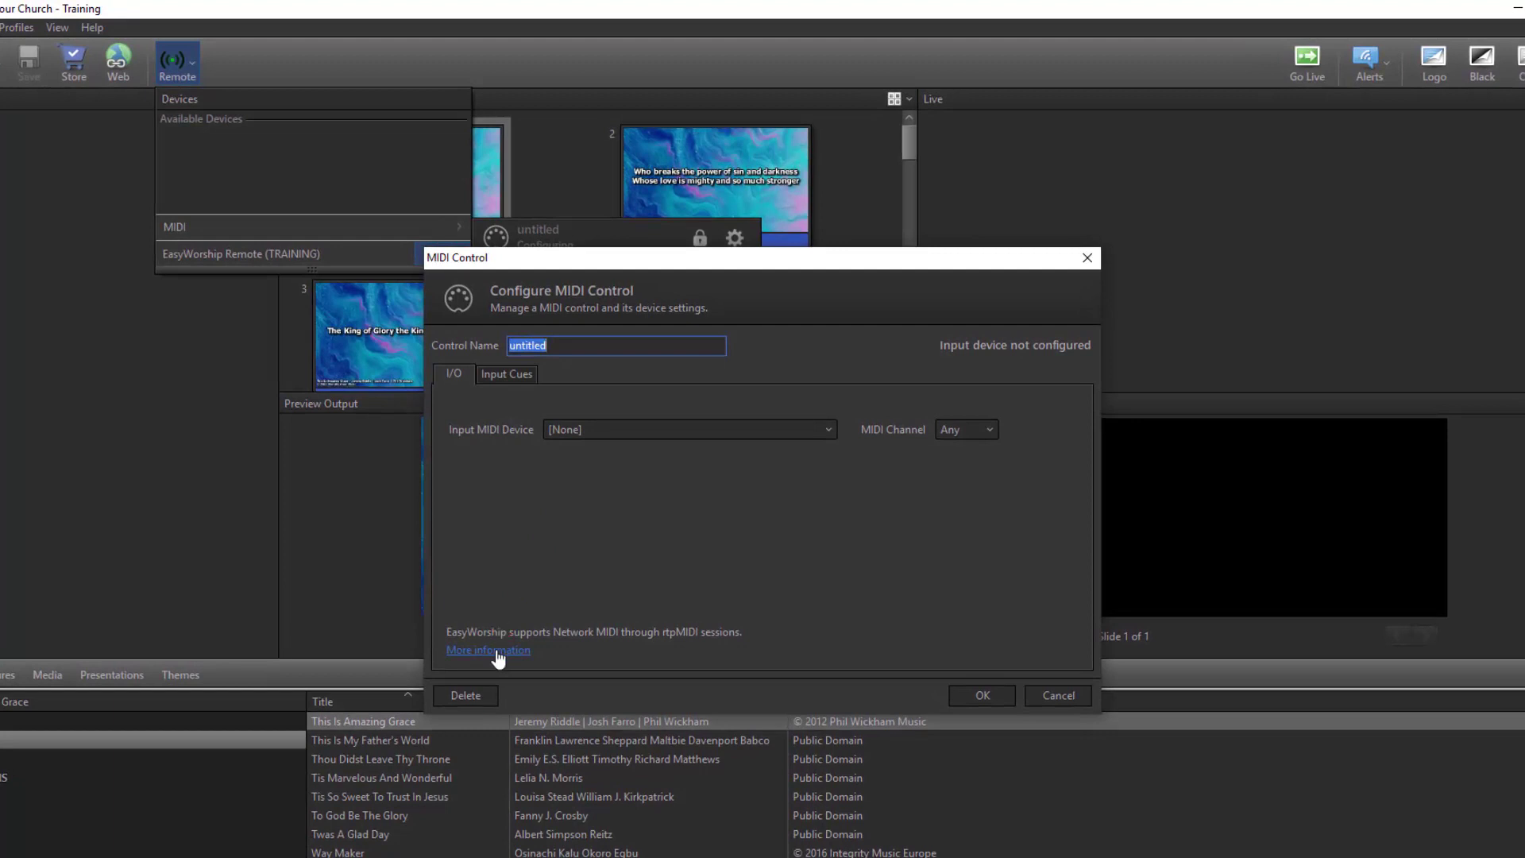
pyautogui.click(496, 651)
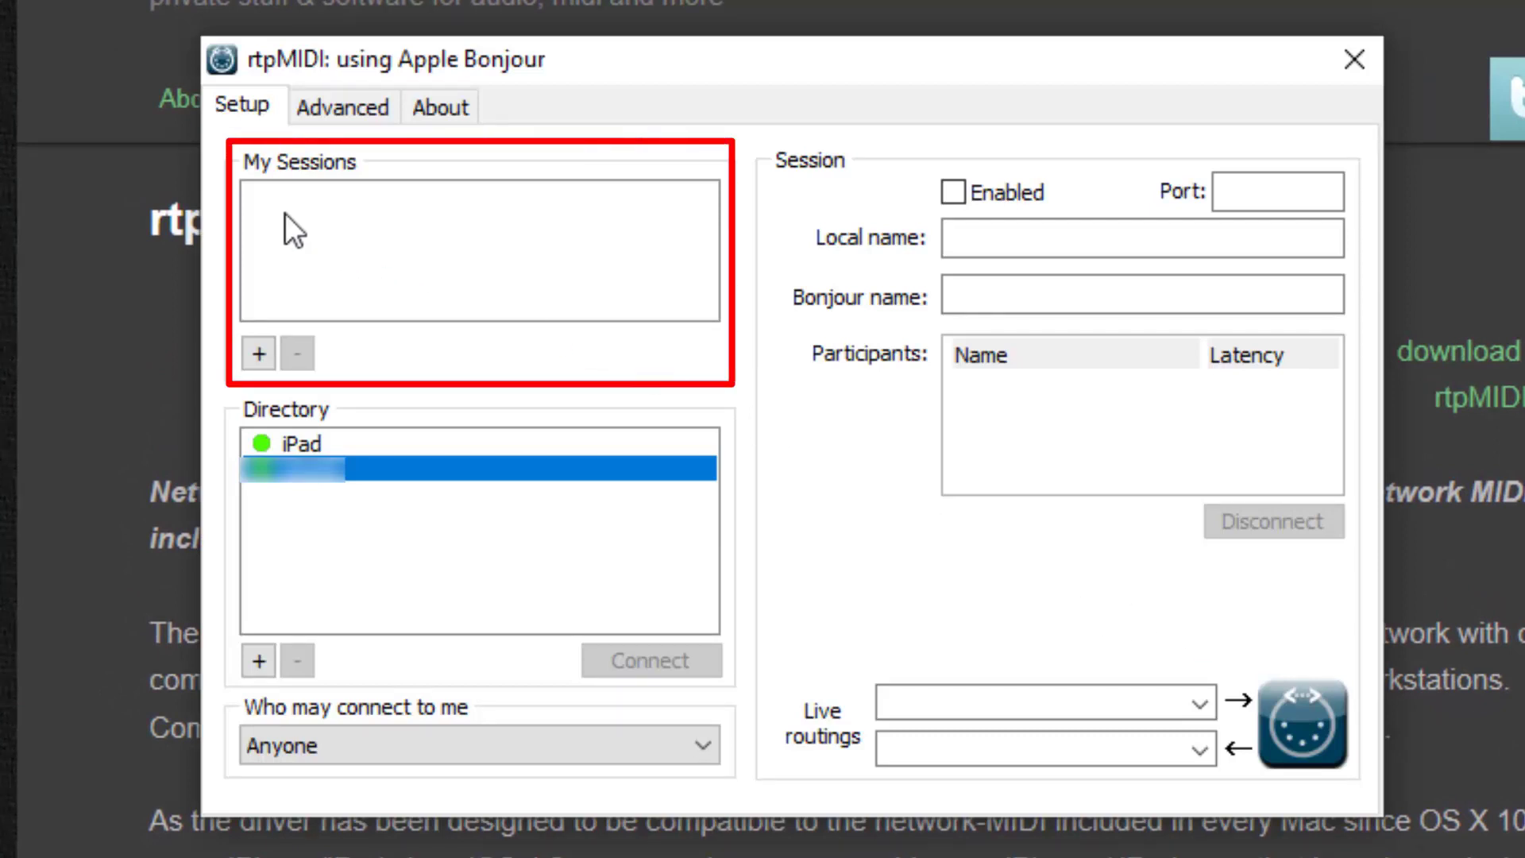
# Add and enable the EasyWorship-Training rtpMIDI session, then connect the iPad to it on port 5004
pyautogui.click(258, 353)
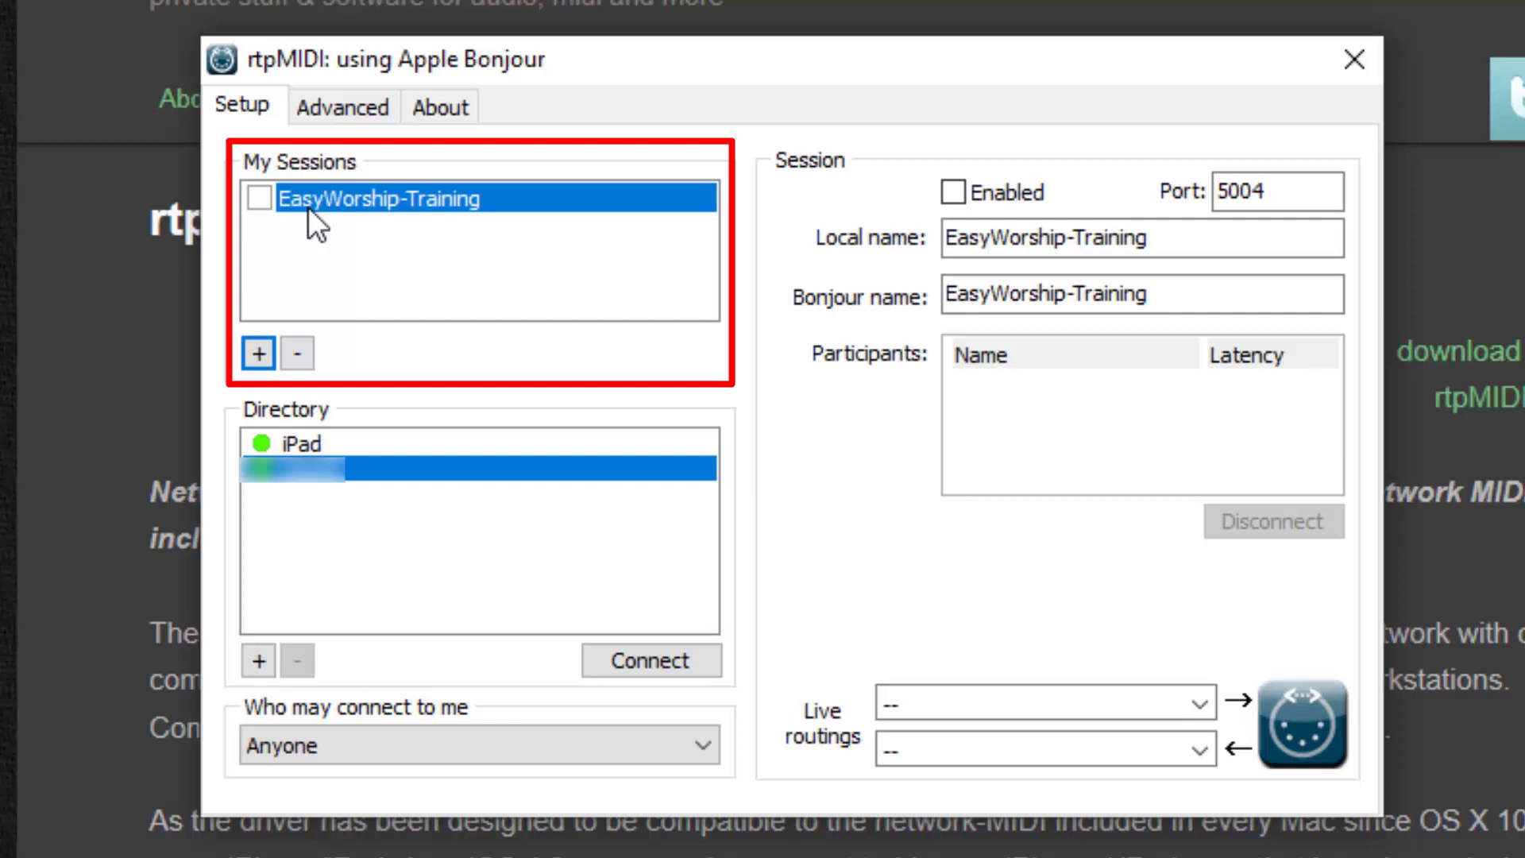
pyautogui.click(254, 204)
pyautogui.click(259, 197)
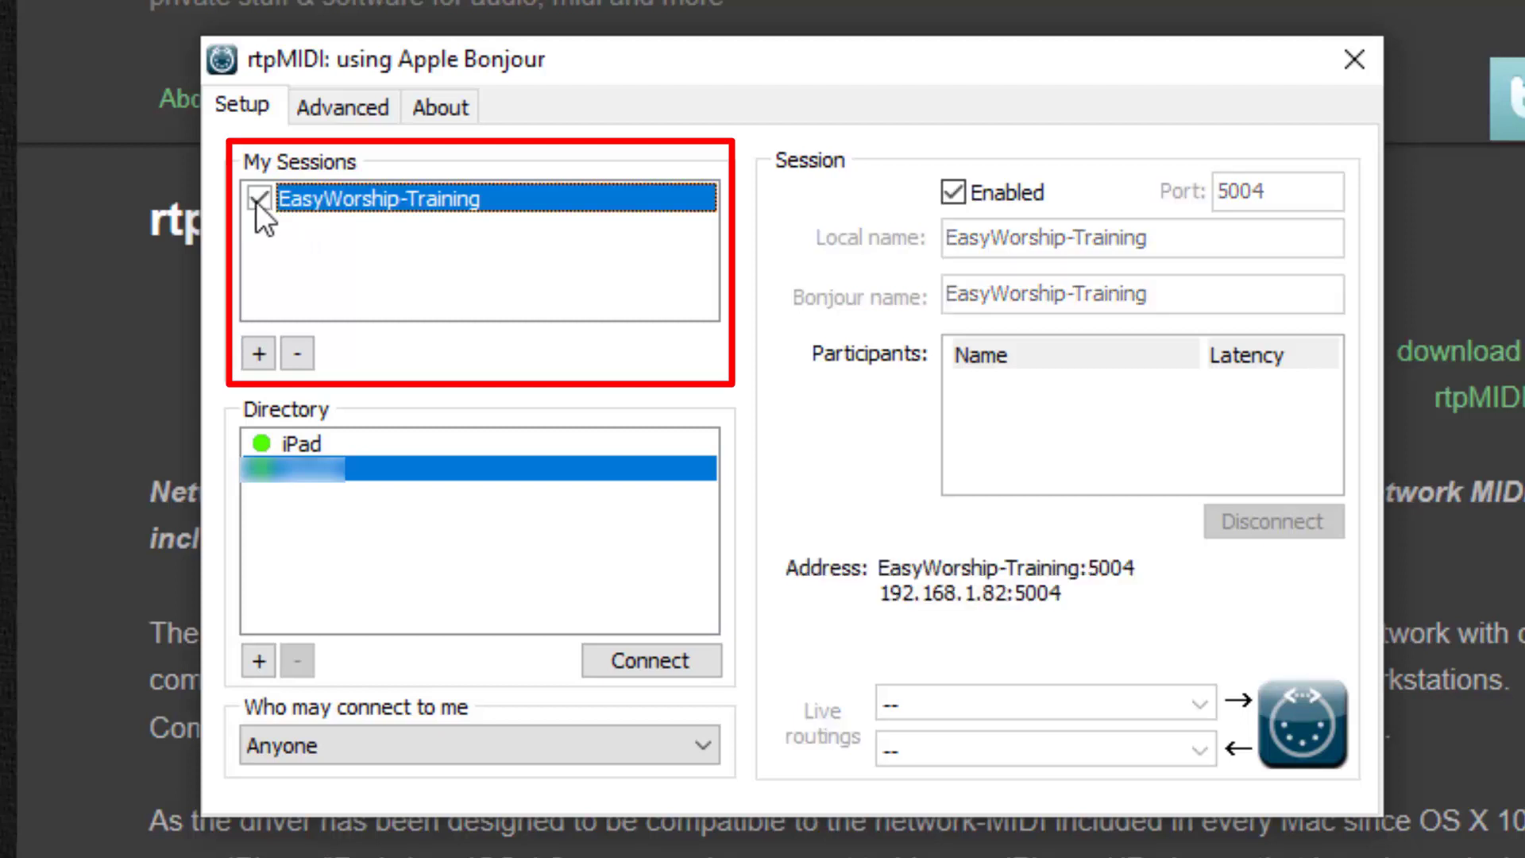
pyautogui.click(331, 446)
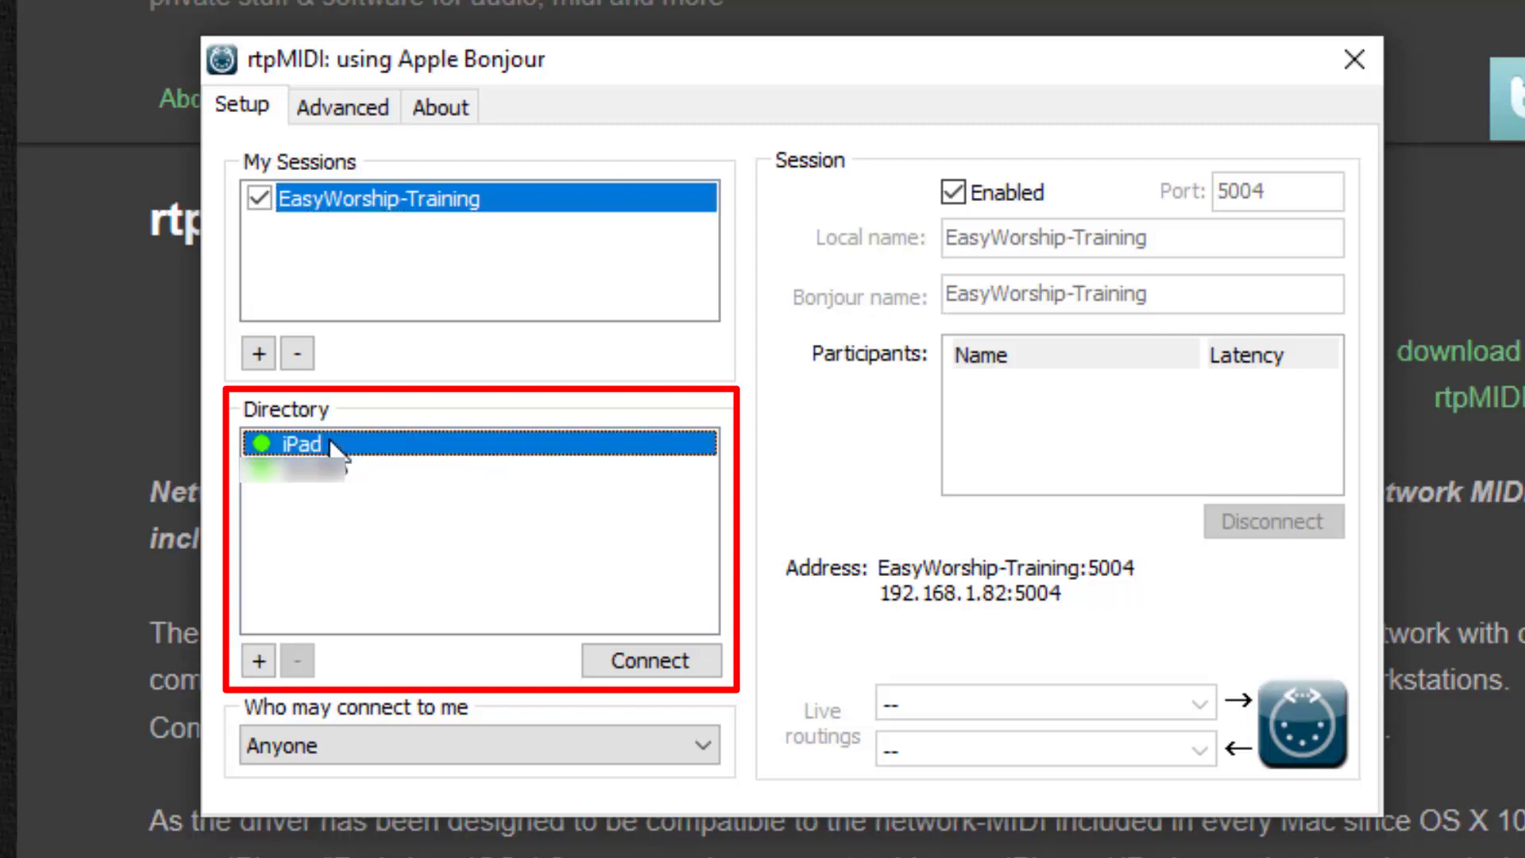
pyautogui.click(650, 660)
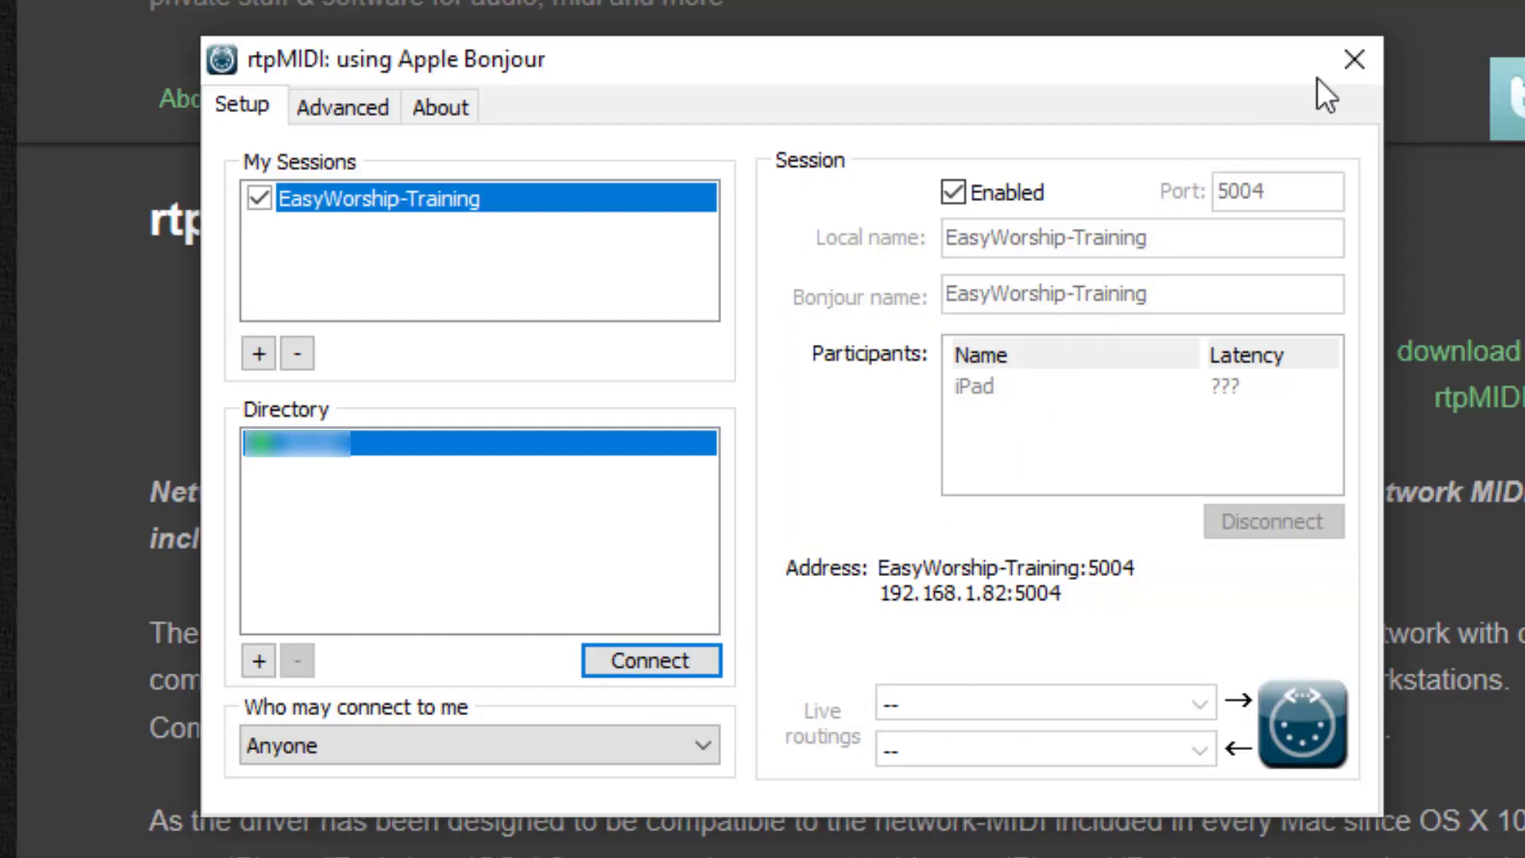
# Name the MIDI control 'Prime' with EasyWorship-Training input on Any channel, then view its Input Cues
pyautogui.click(1350, 60)
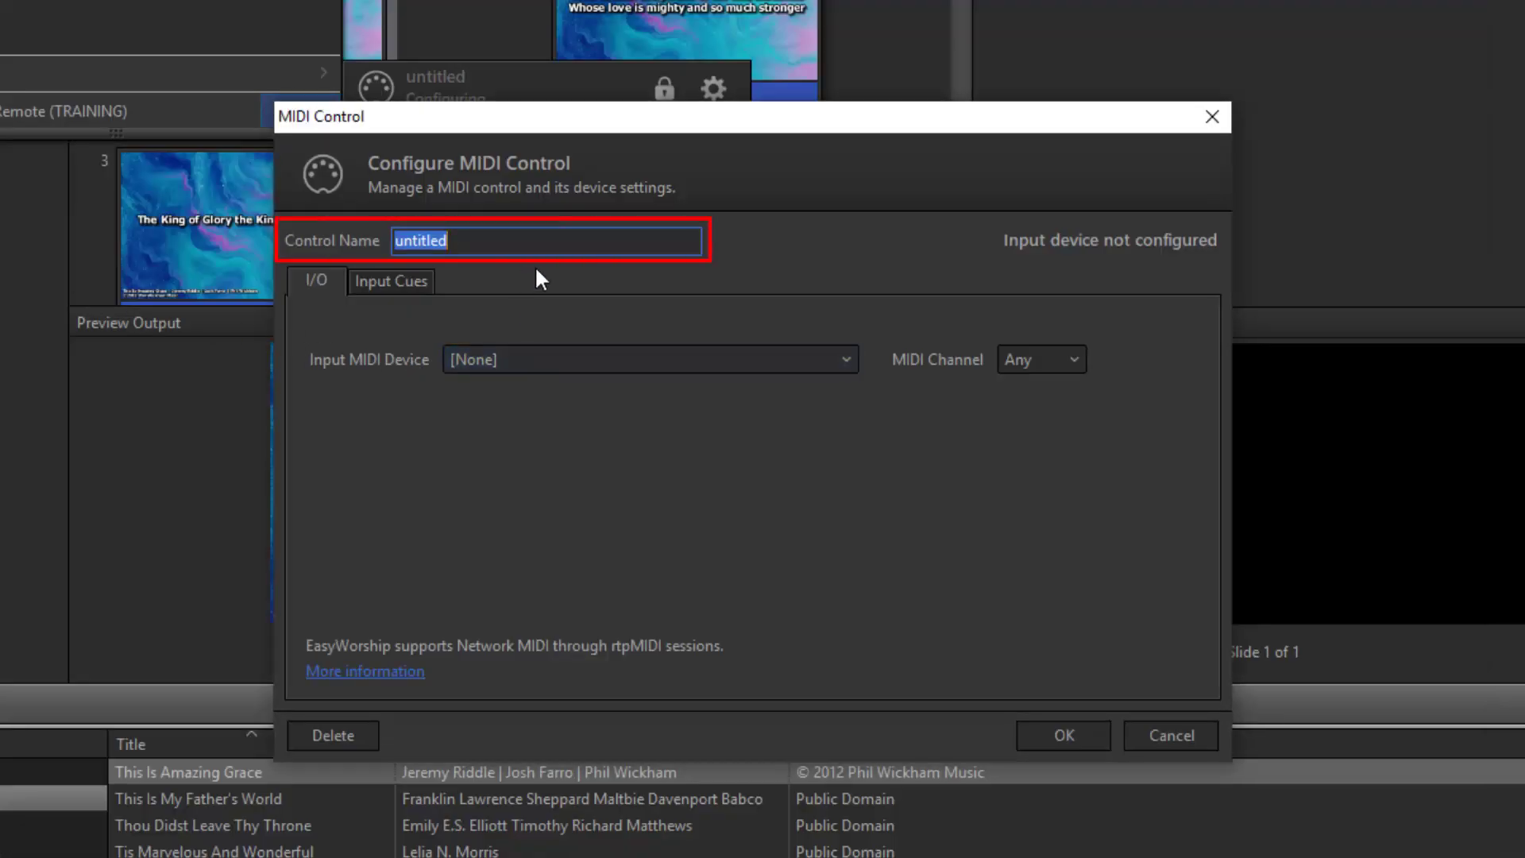
pyautogui.write('Prime')
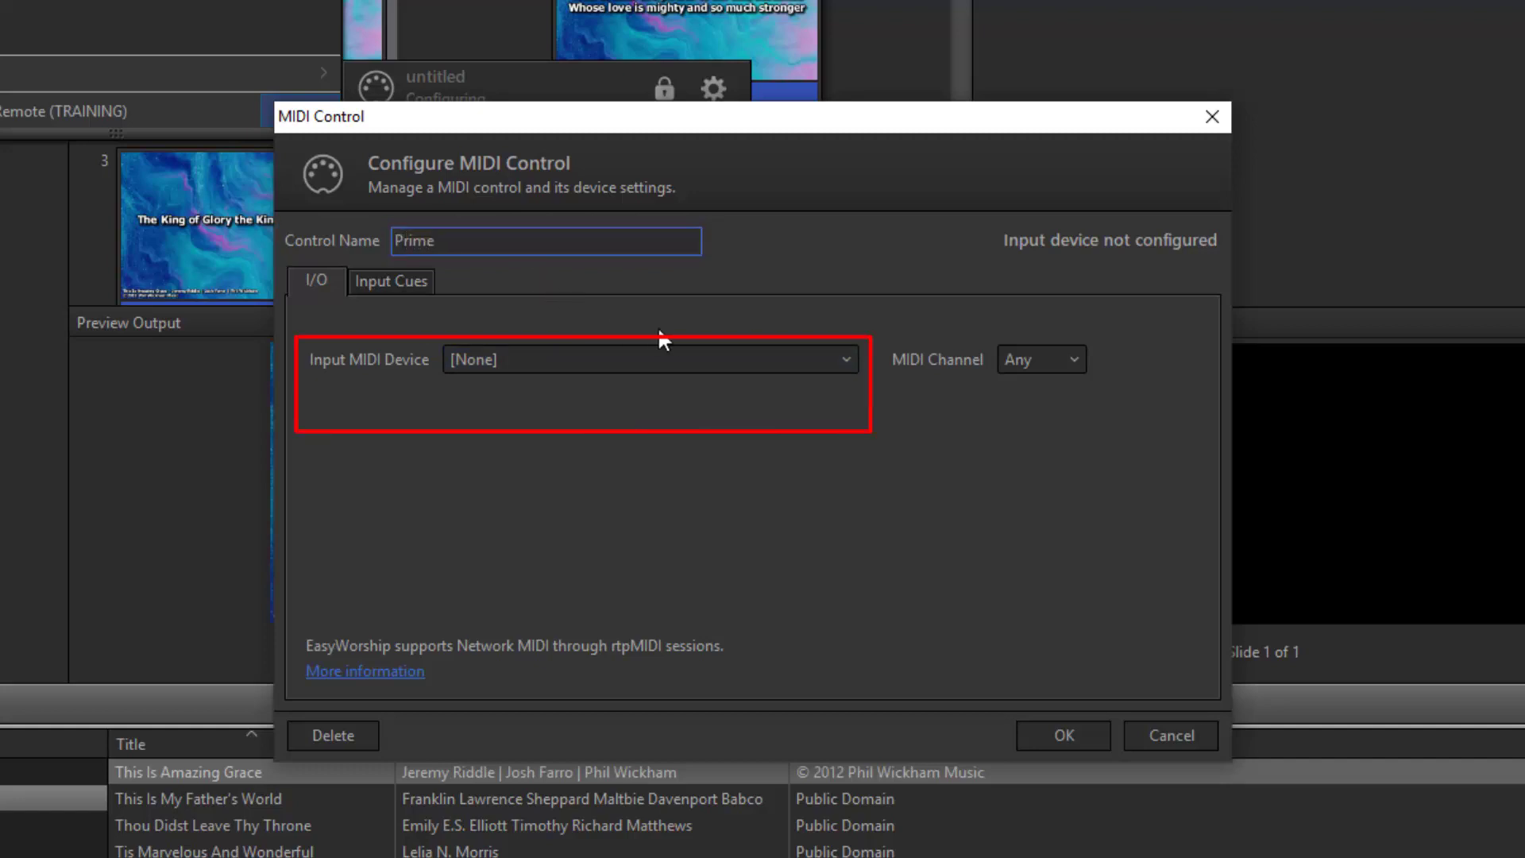
pyautogui.click(847, 360)
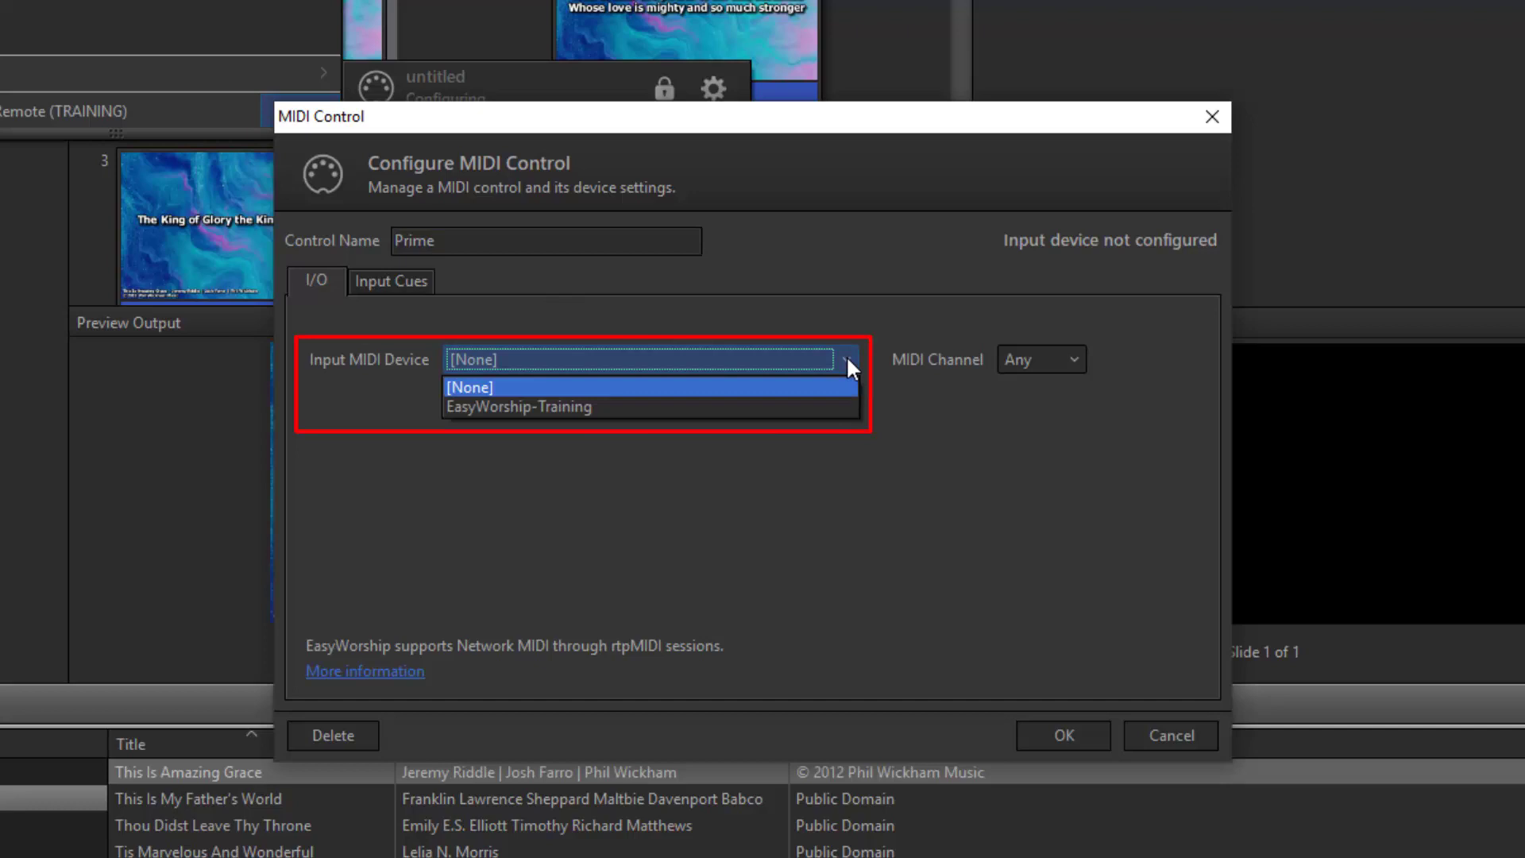
pyautogui.click(597, 407)
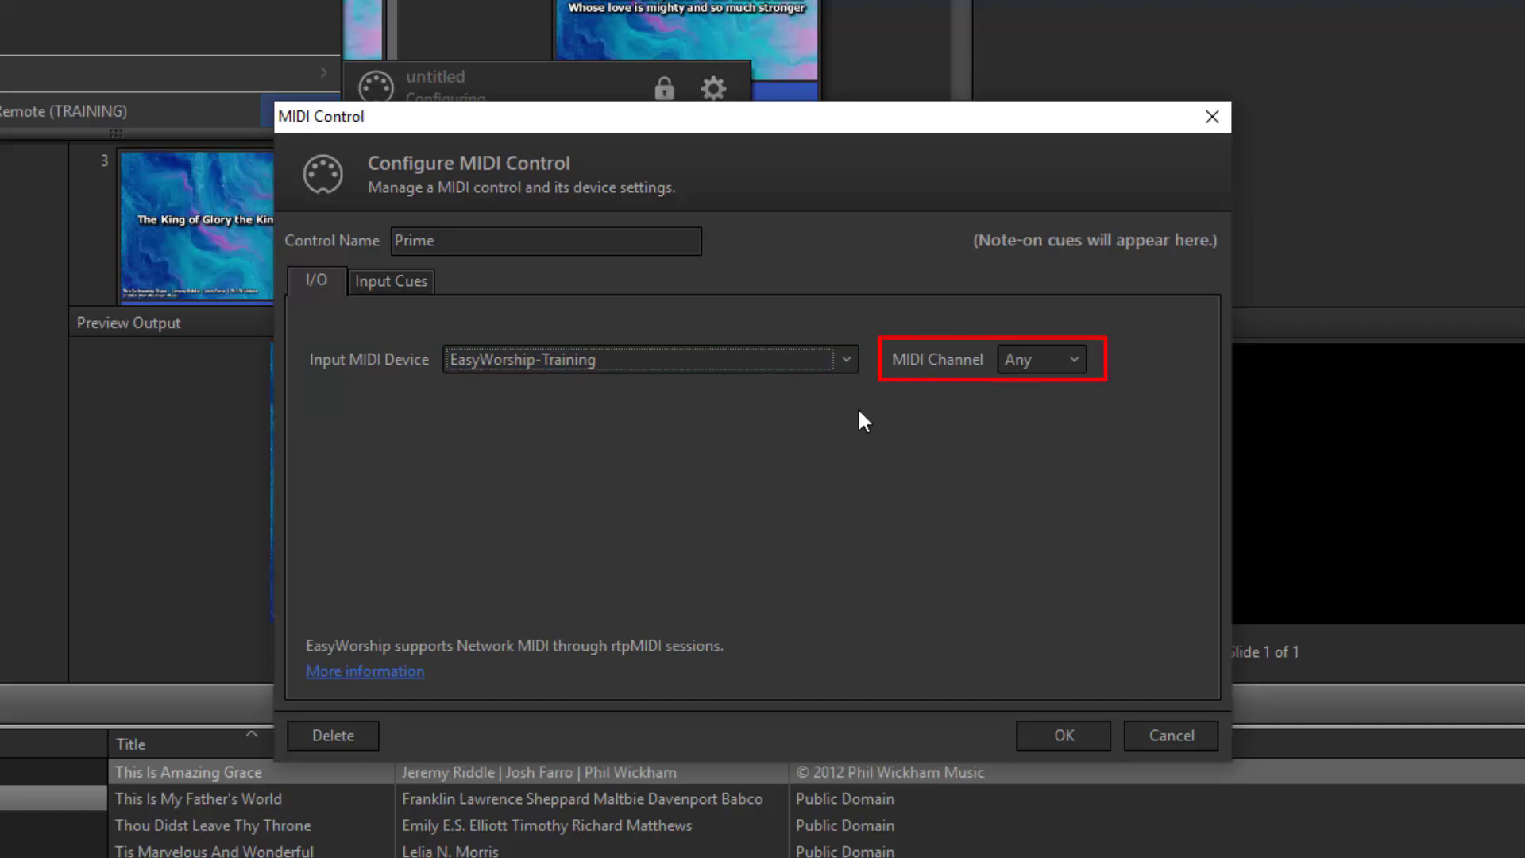
pyautogui.click(1079, 364)
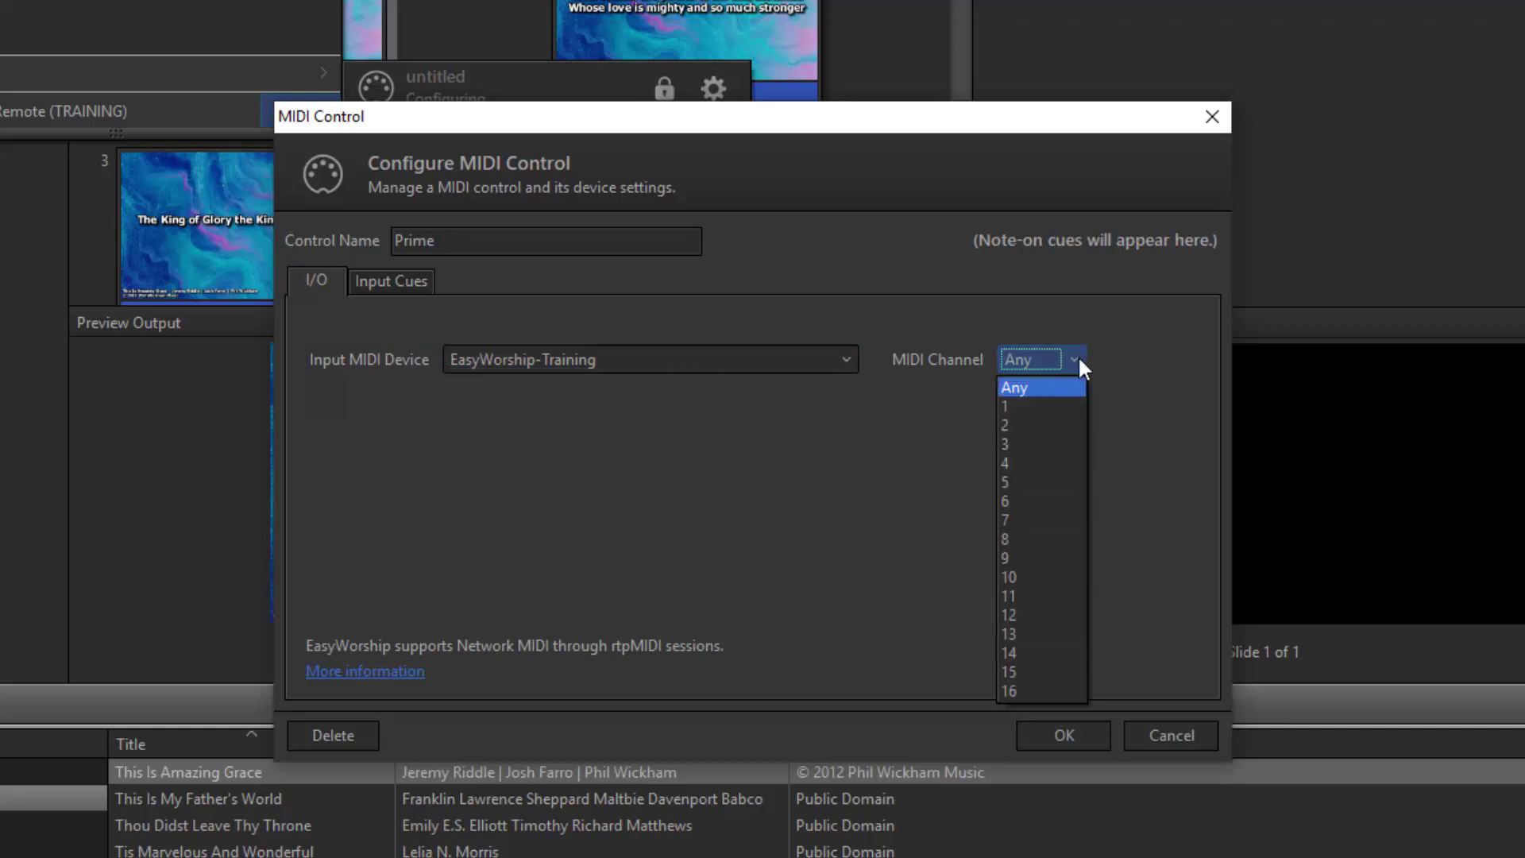
pyautogui.click(1079, 356)
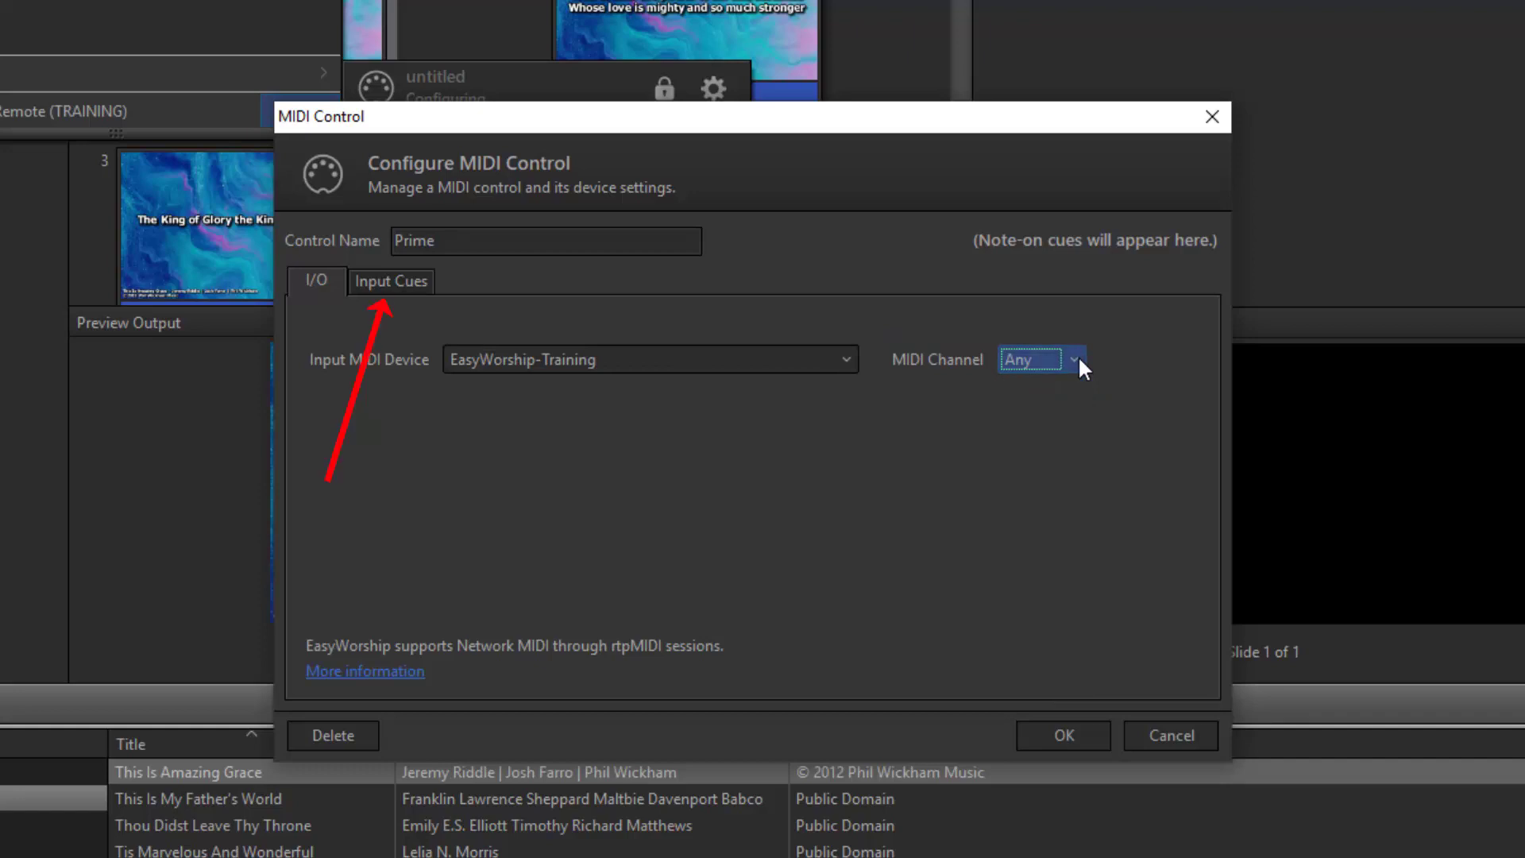
pyautogui.click(423, 287)
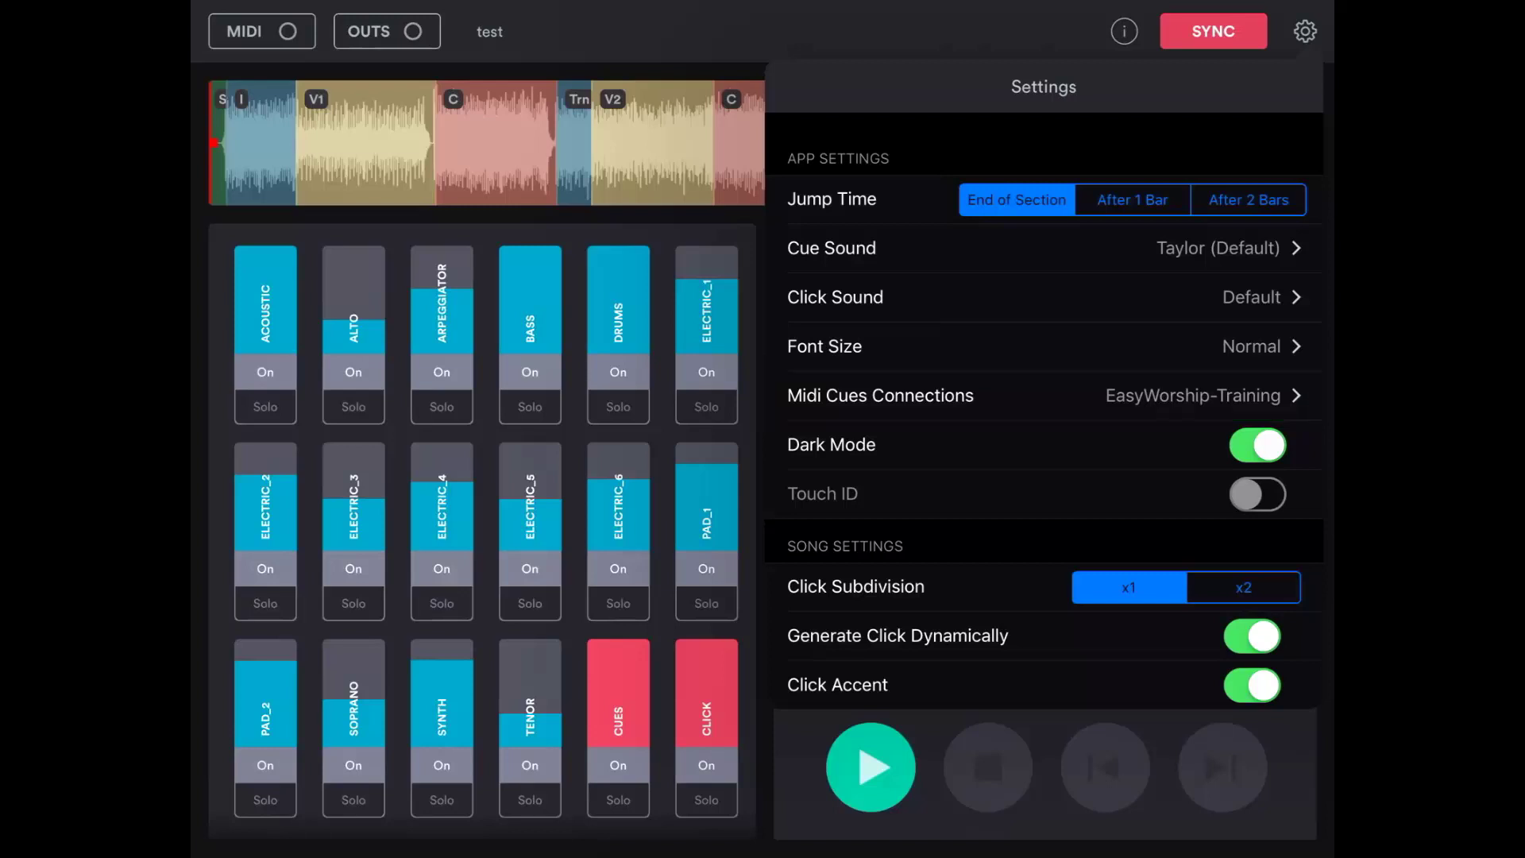
# Confirm Prime's Midi Cues Connections setting points to EasyWorship-Training
pyautogui.click(1033, 396)
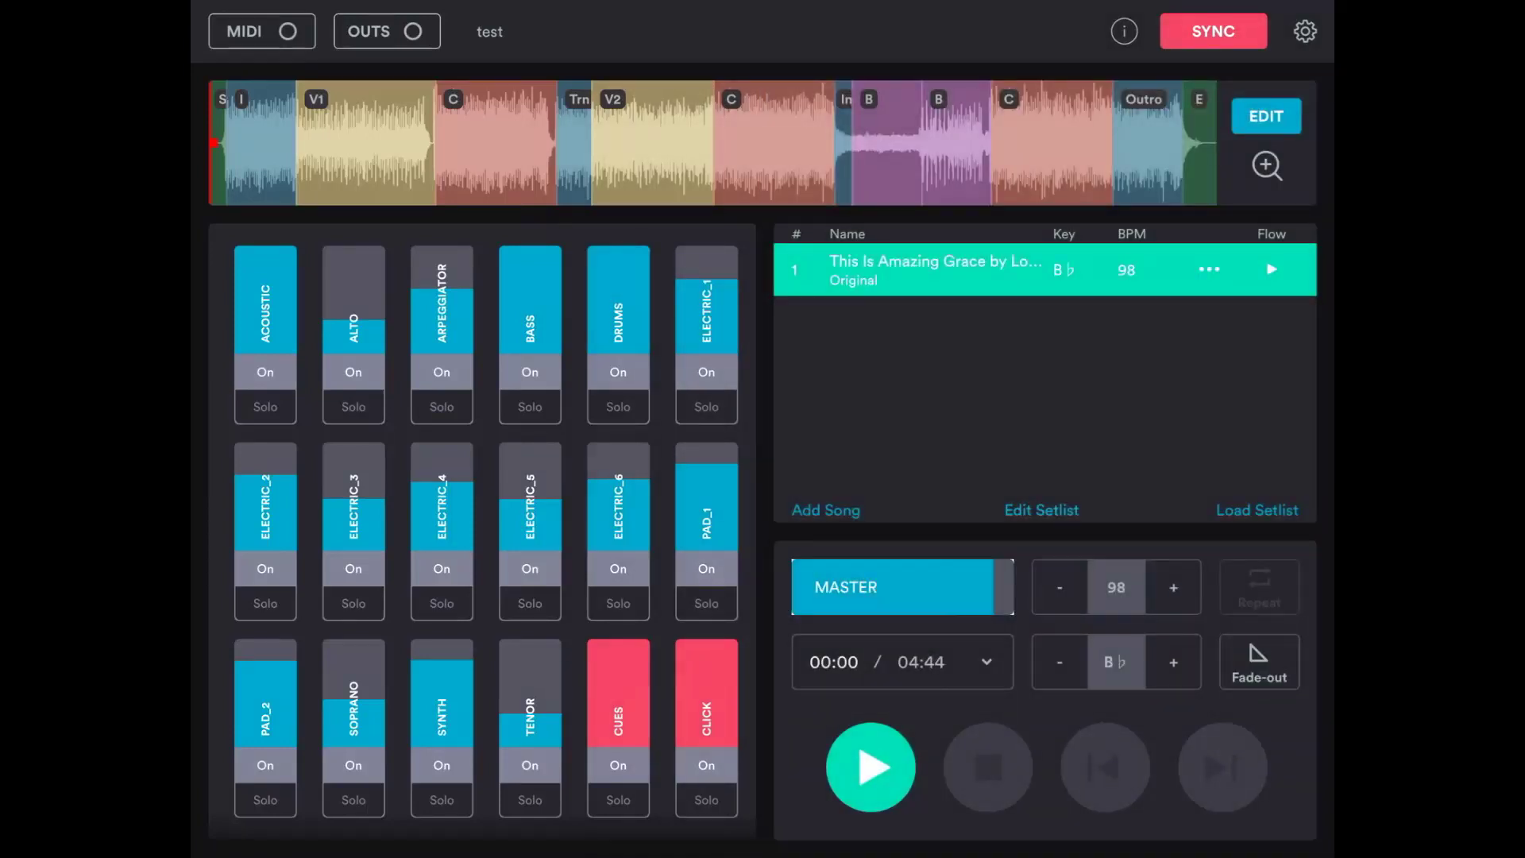
# Enter Prime's Edit MIDI Cues mode and scroll the zoomed waveform toward the V1 section
pyautogui.click(1266, 116)
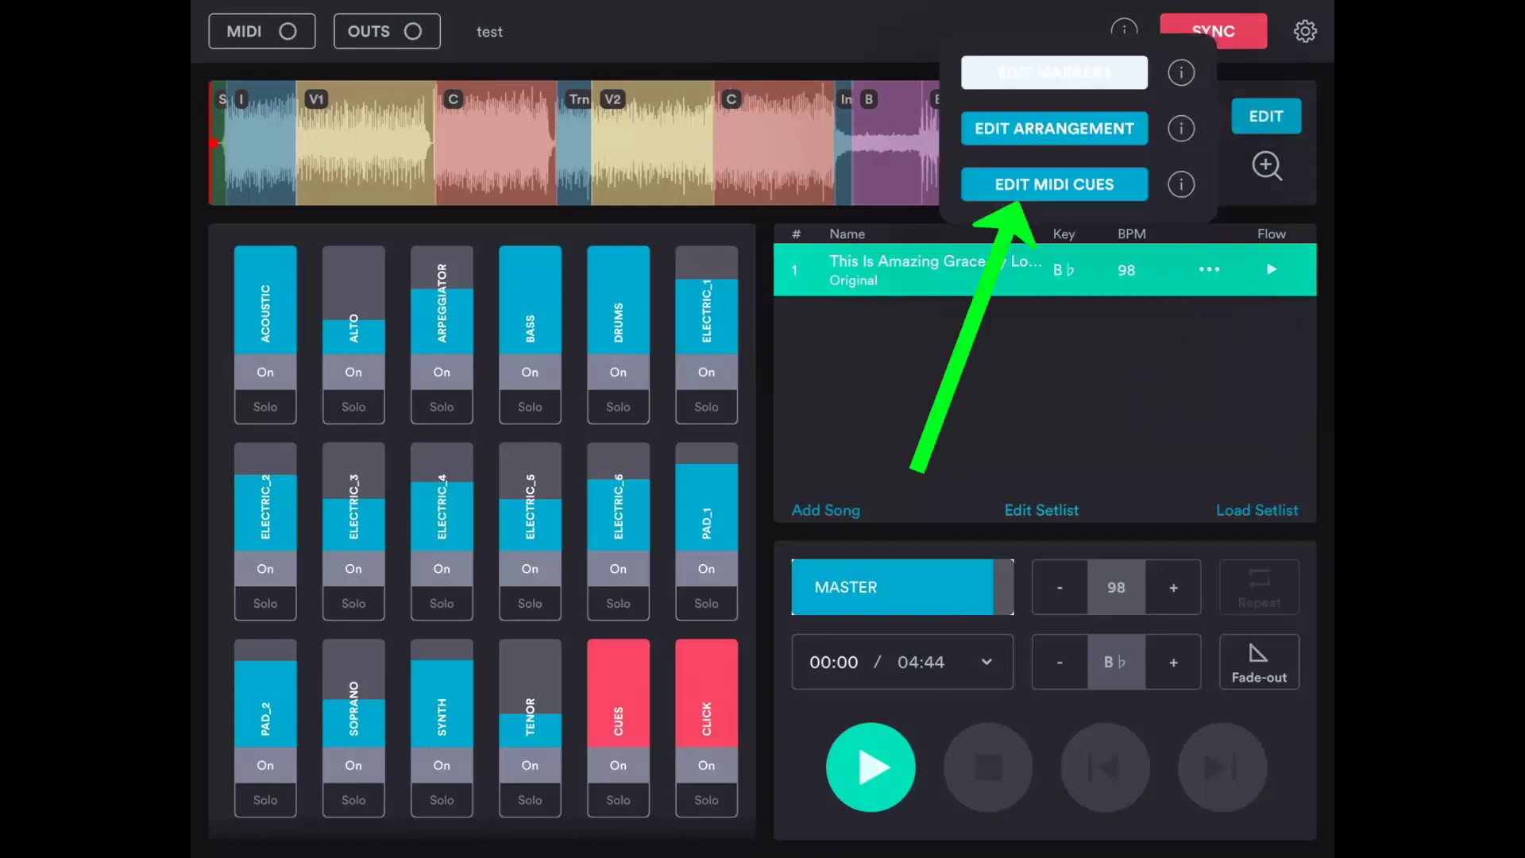
pyautogui.click(1054, 73)
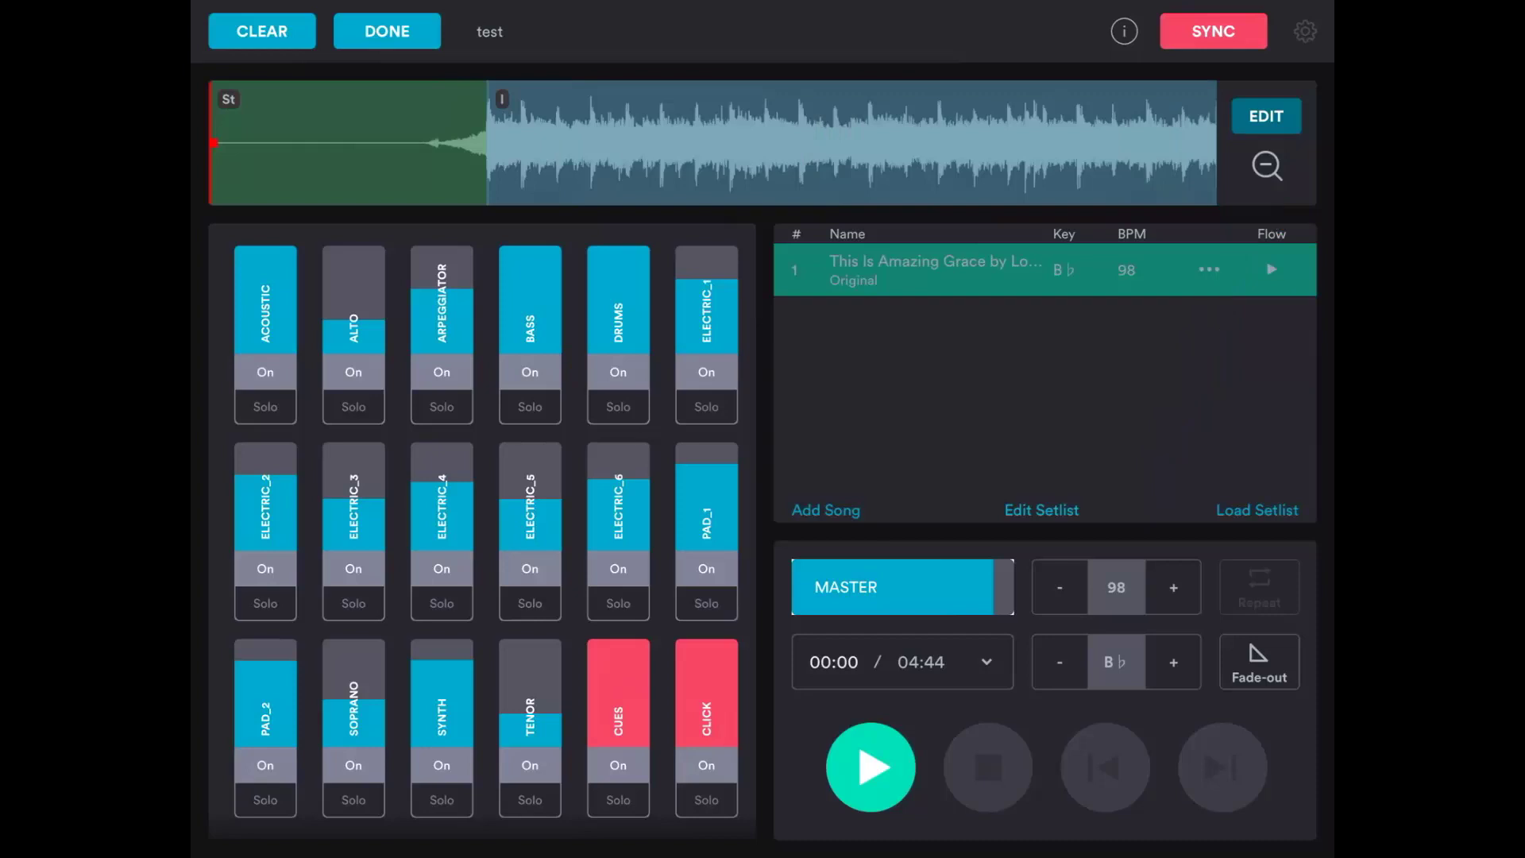
pyautogui.hscroll(5, 714, 143)
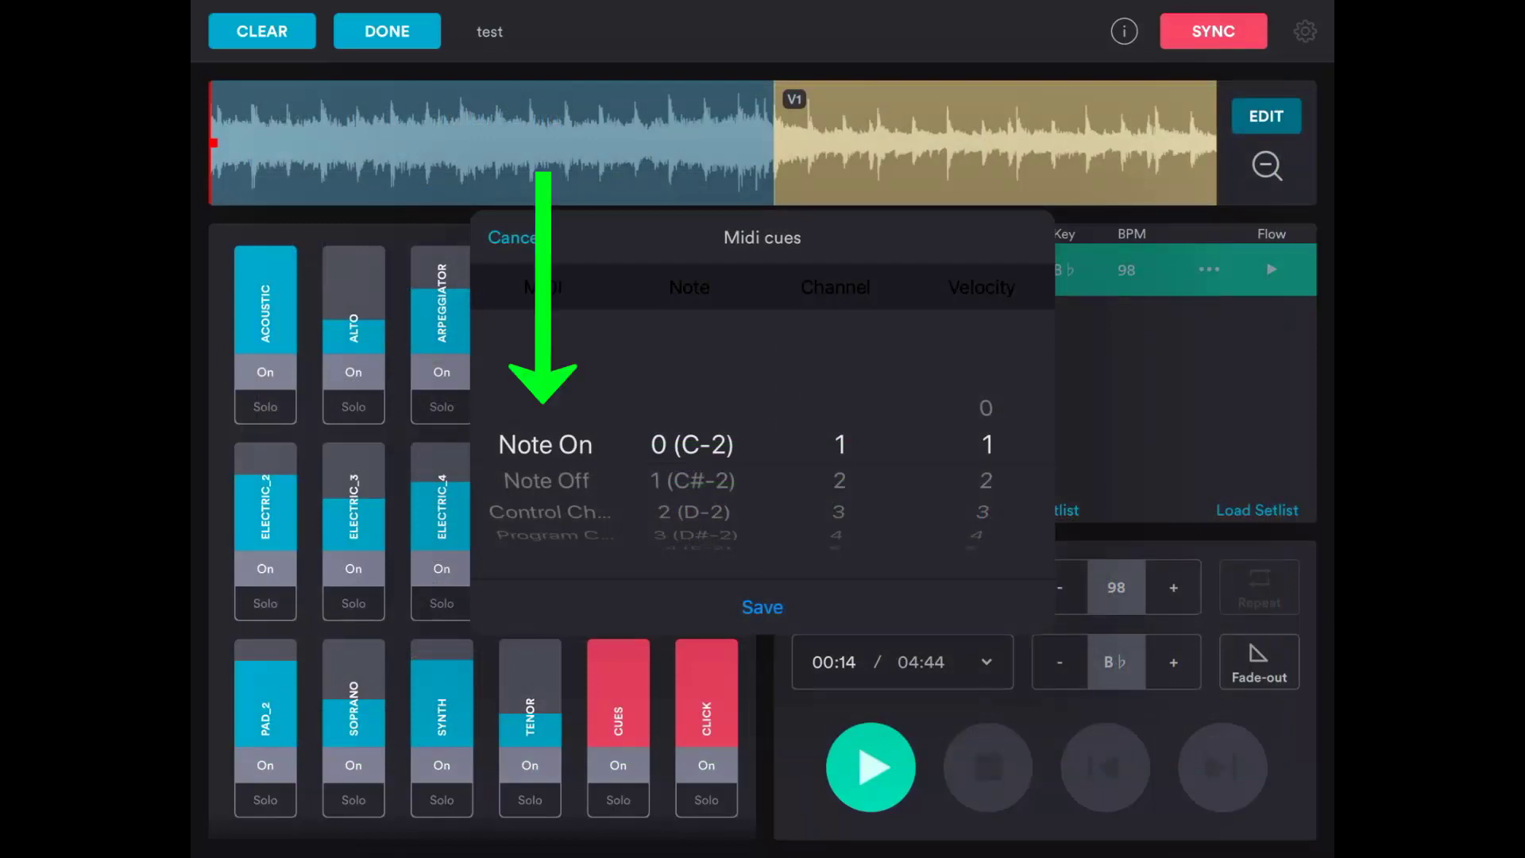
# Pick Note On 9 (A-2), channel 1, velocity 1 and save the cue in V1, around 00:25
pyautogui.scroll(-6, 691, 477)
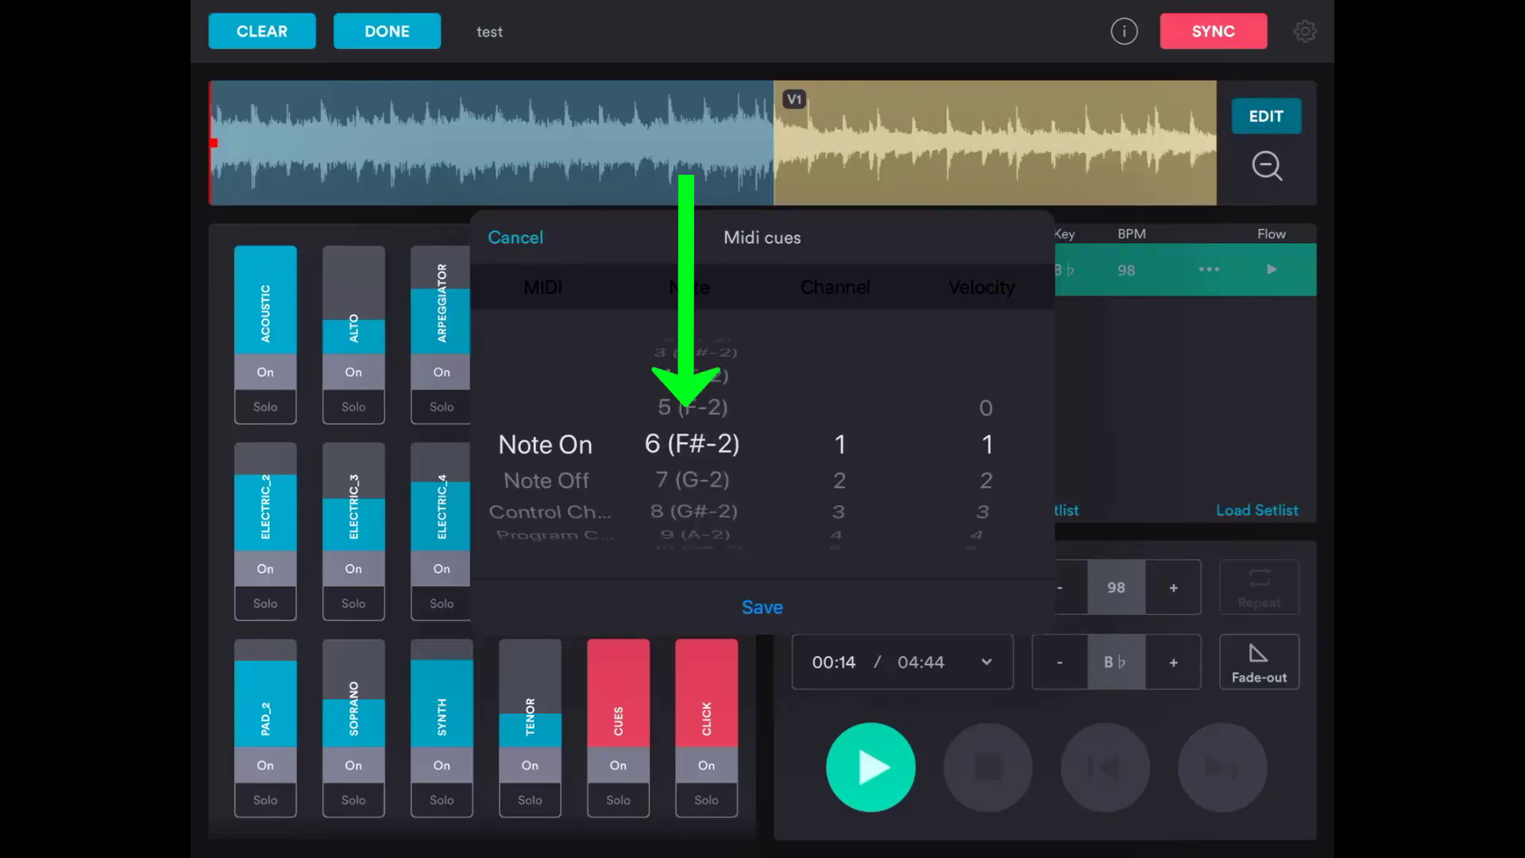
pyautogui.scroll(-3, 691, 477)
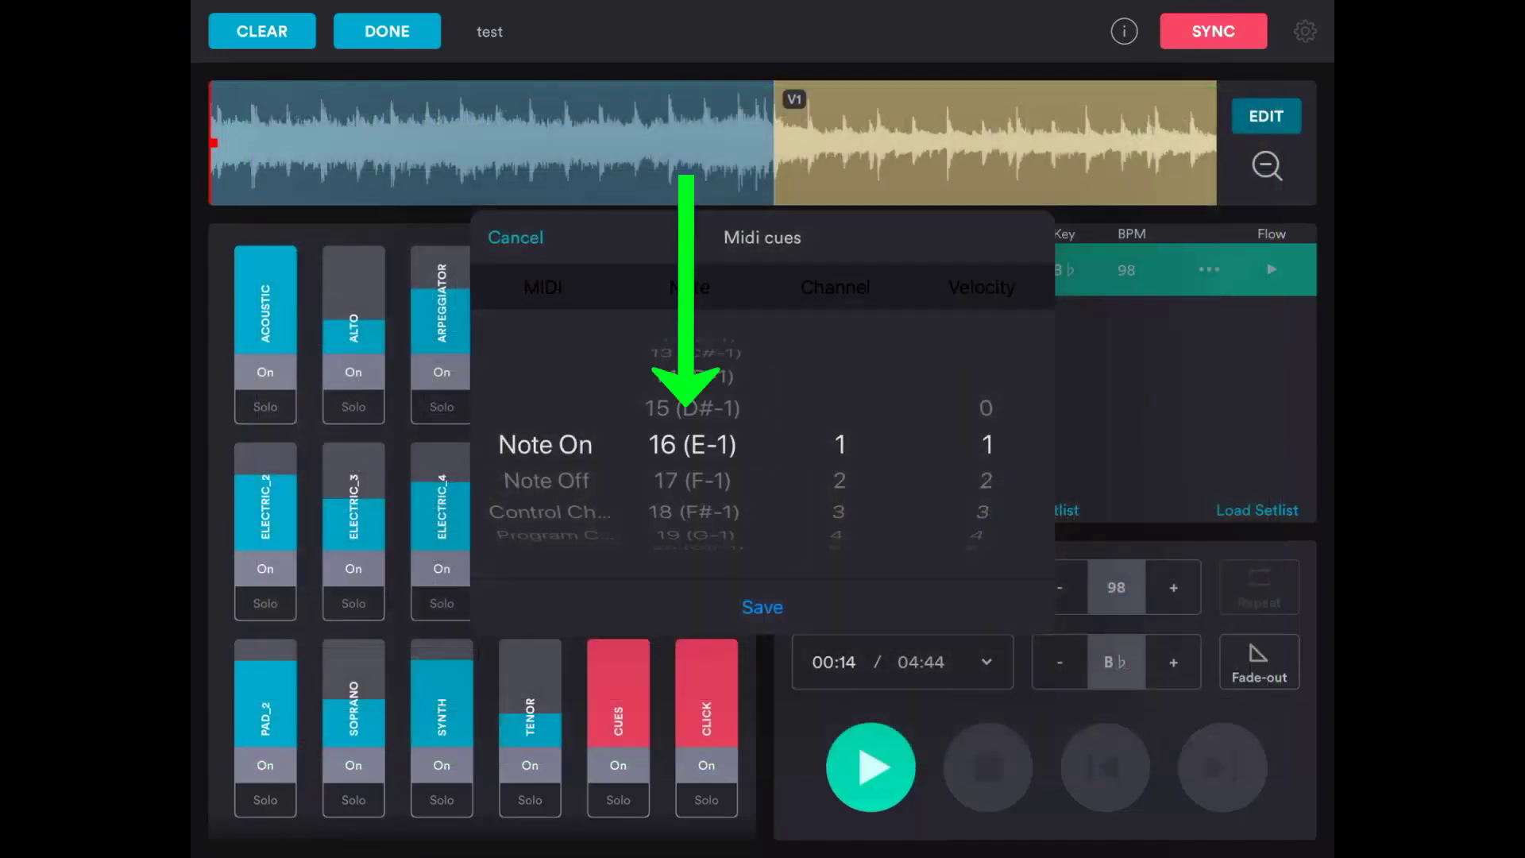
pyautogui.scroll(-4, 985, 461)
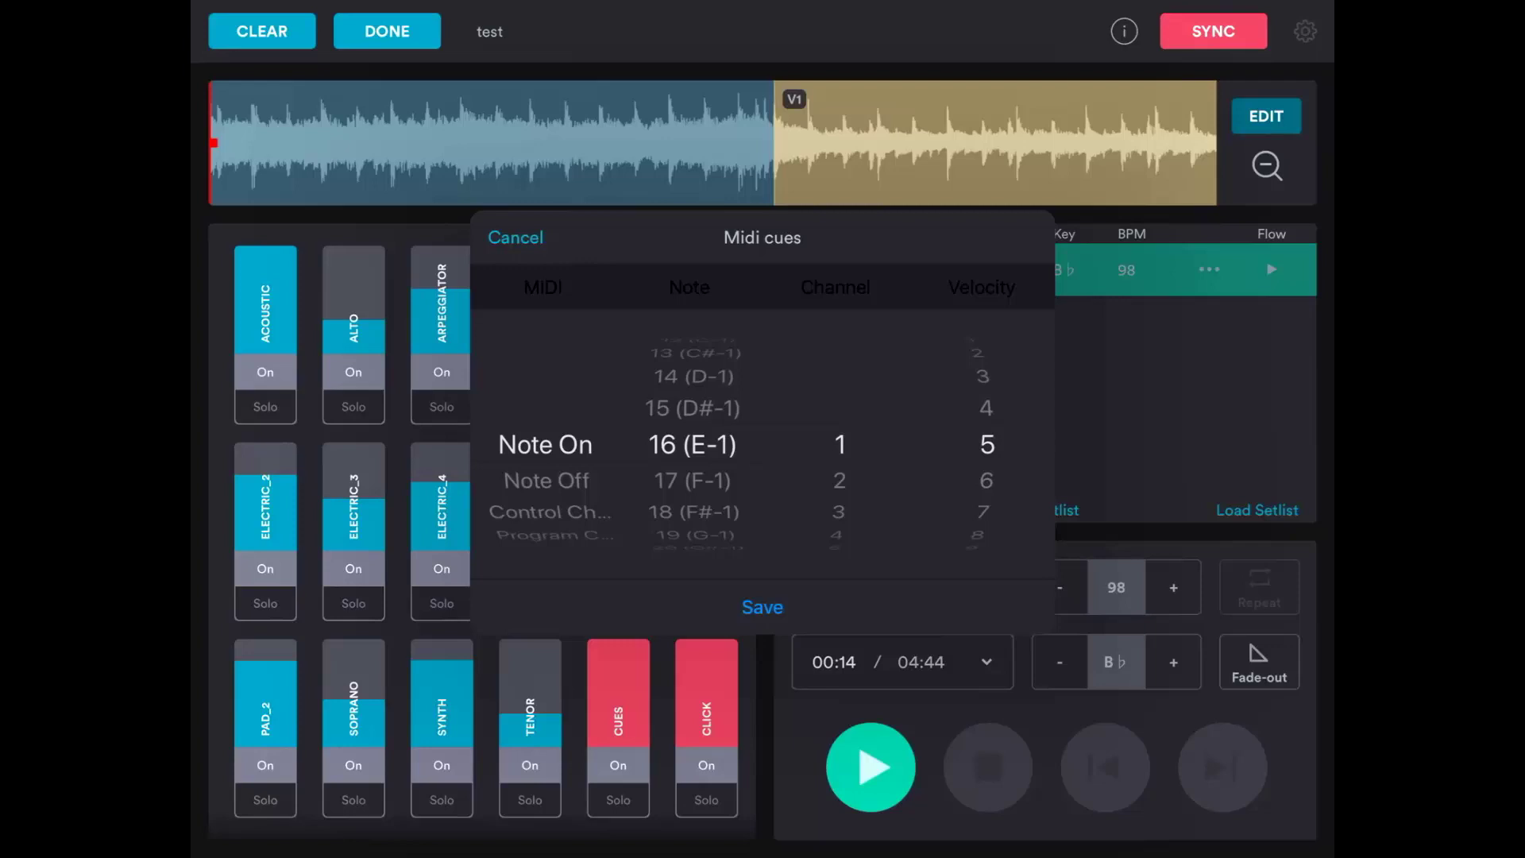
pyautogui.scroll(4, 985, 445)
pyautogui.scroll(7, 691, 452)
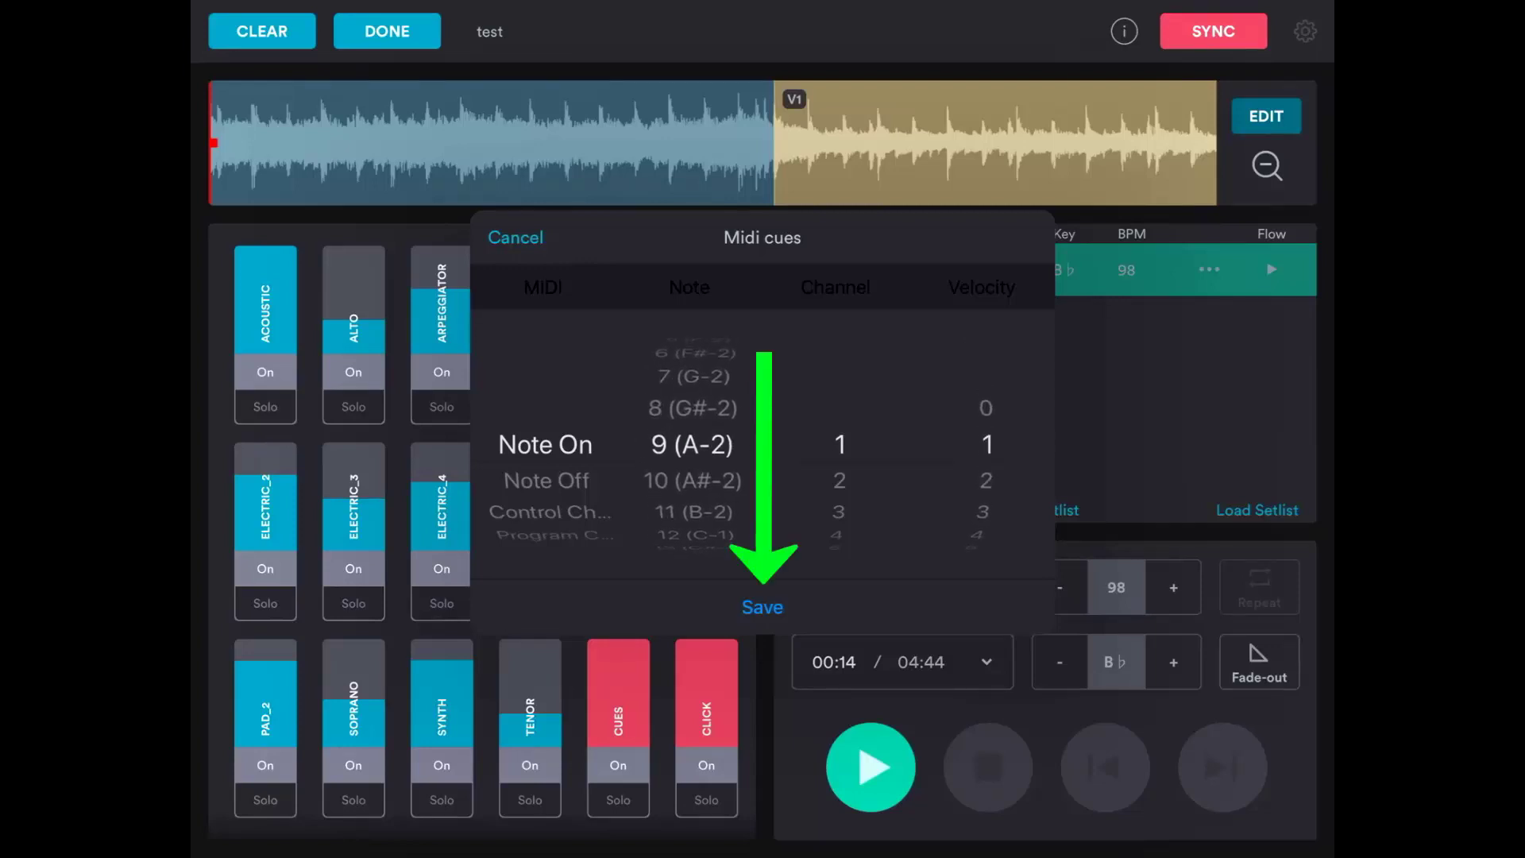
pyautogui.click(763, 607)
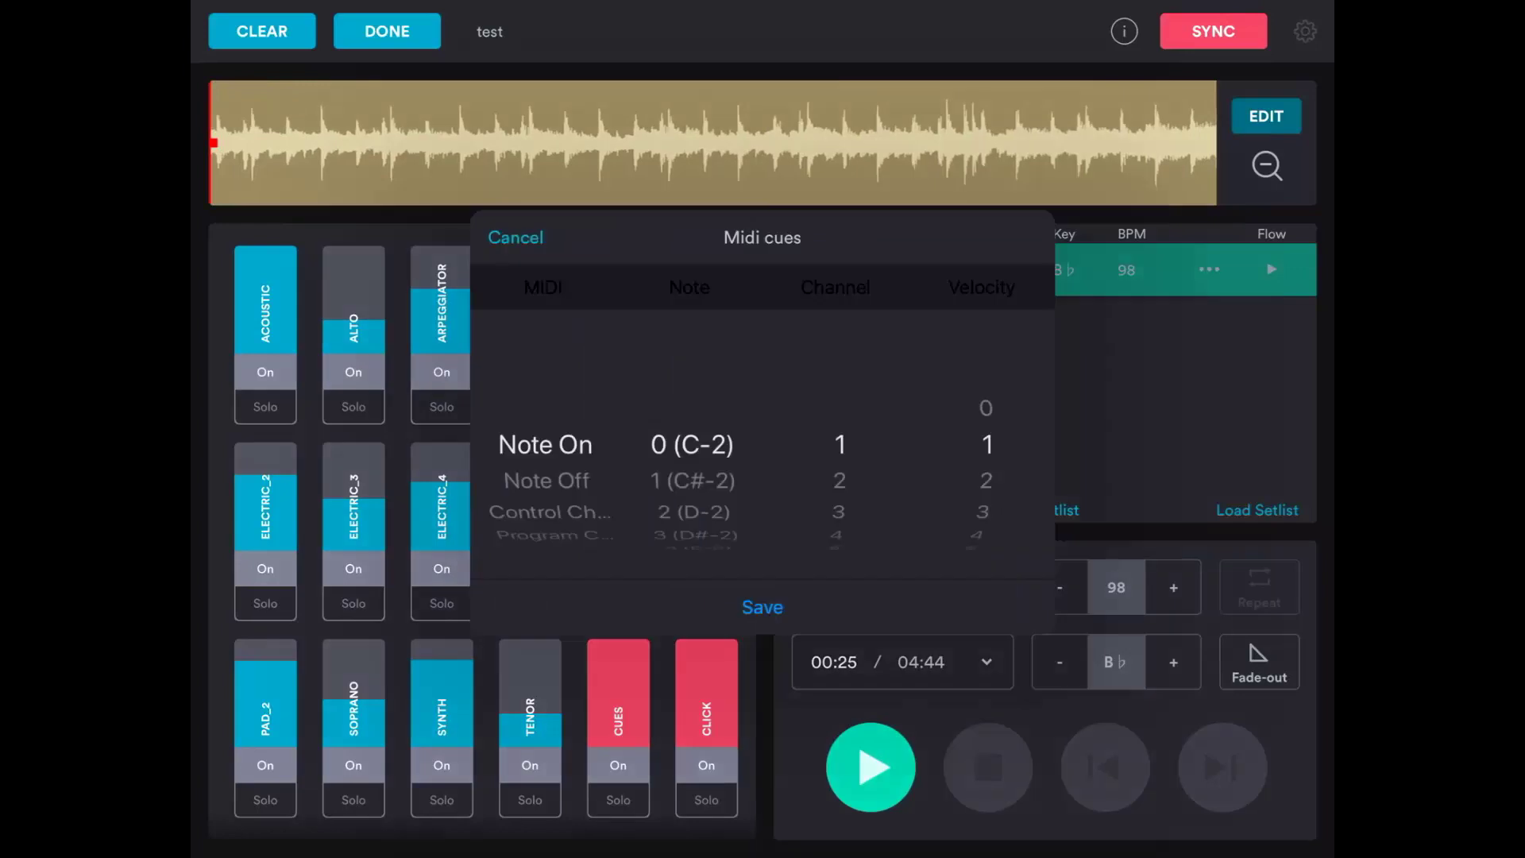
pyautogui.scroll(-9, 691, 445)
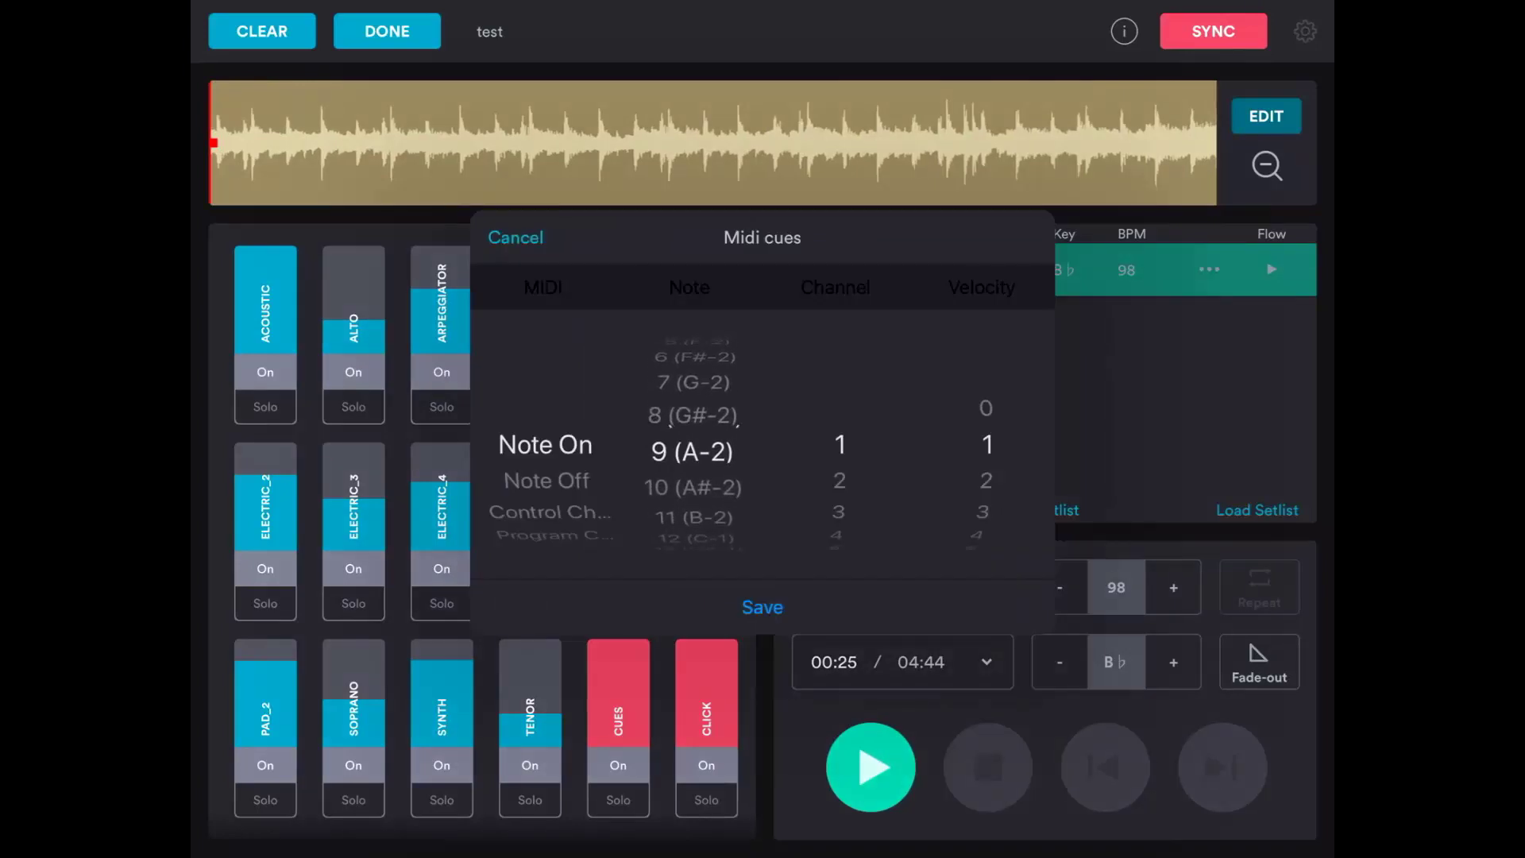
pyautogui.click(763, 607)
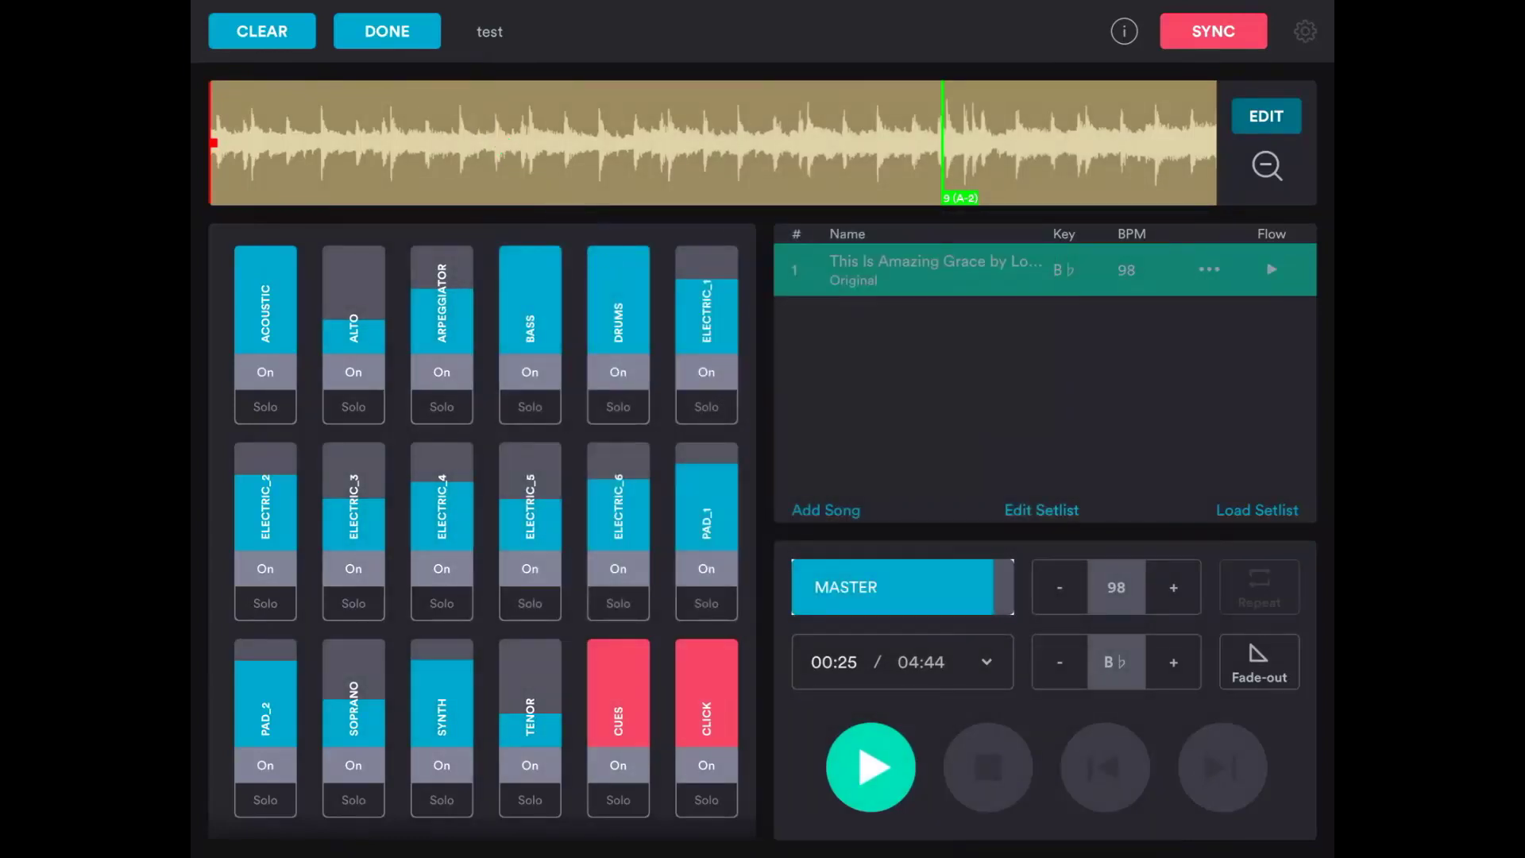
# Finish cue editing in Prime, save the Prime MIDI control with OK, and switch it to Ready
pyautogui.click(386, 31)
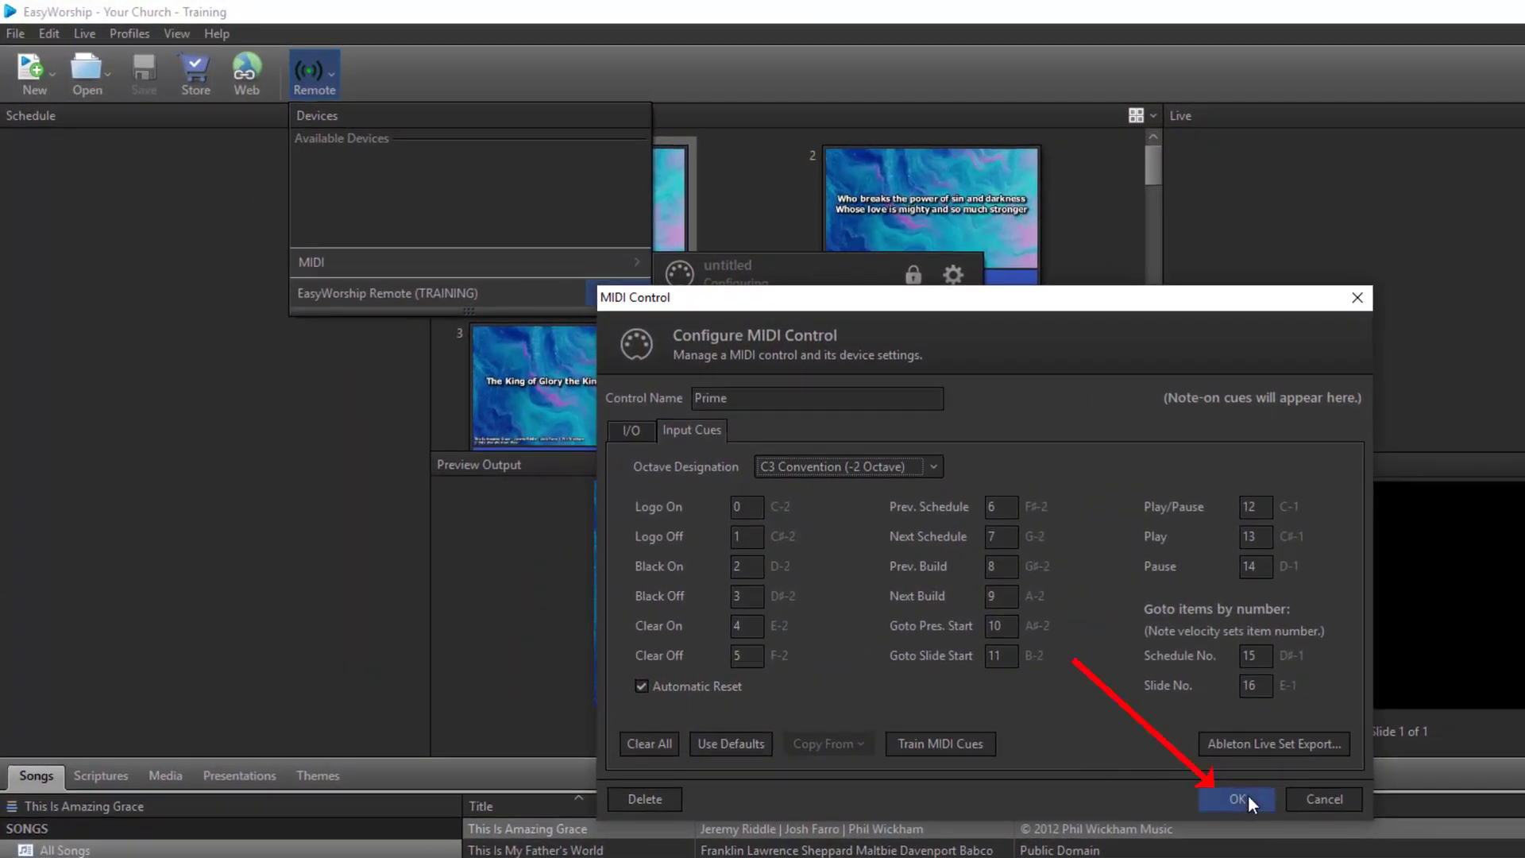
pyautogui.click(1239, 799)
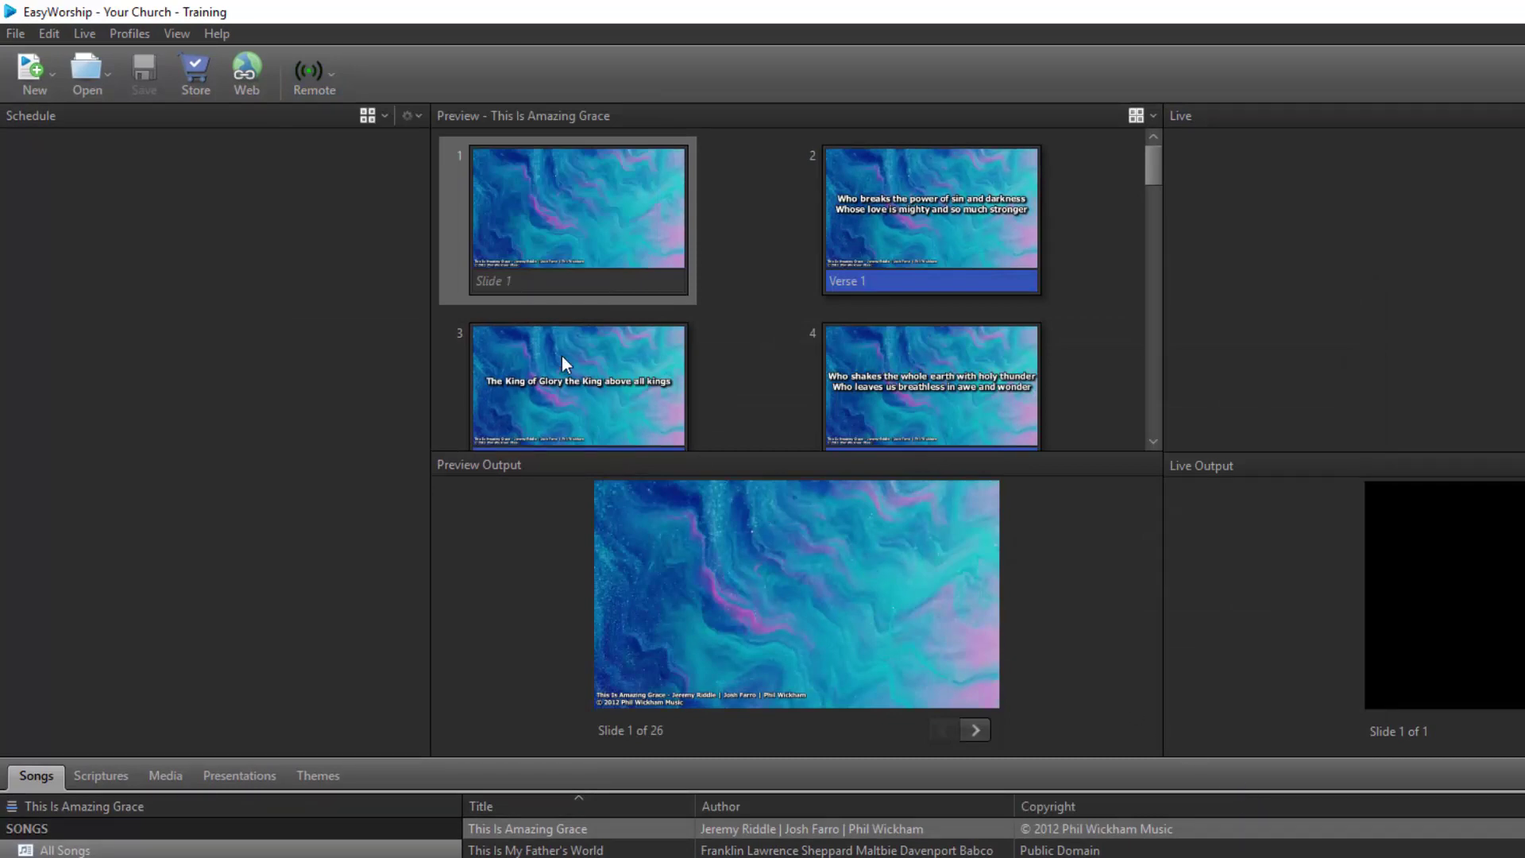
pyautogui.click(328, 76)
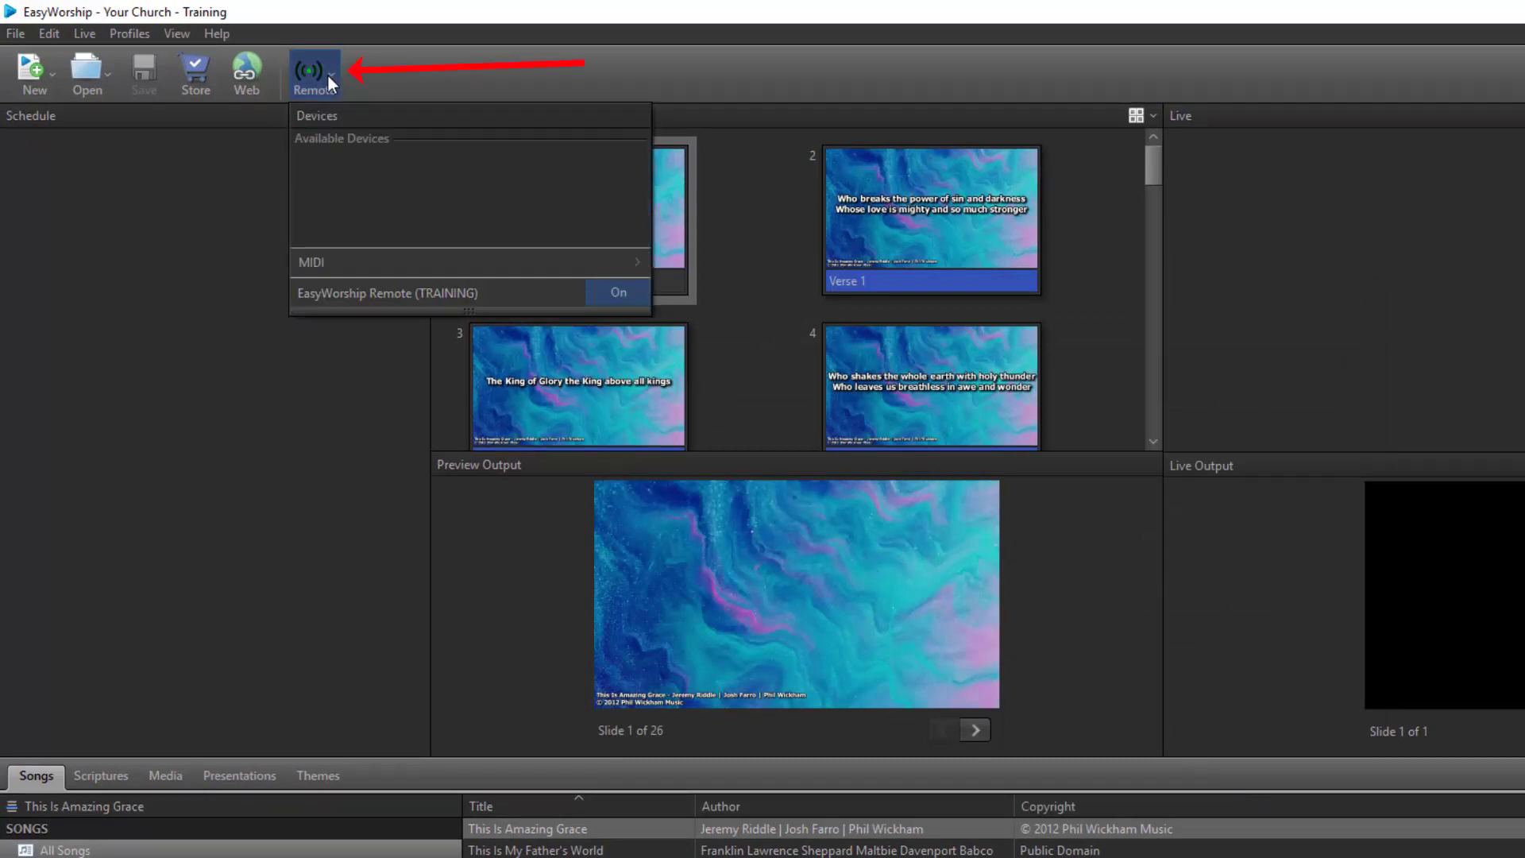
pyautogui.moveTo(569, 255)
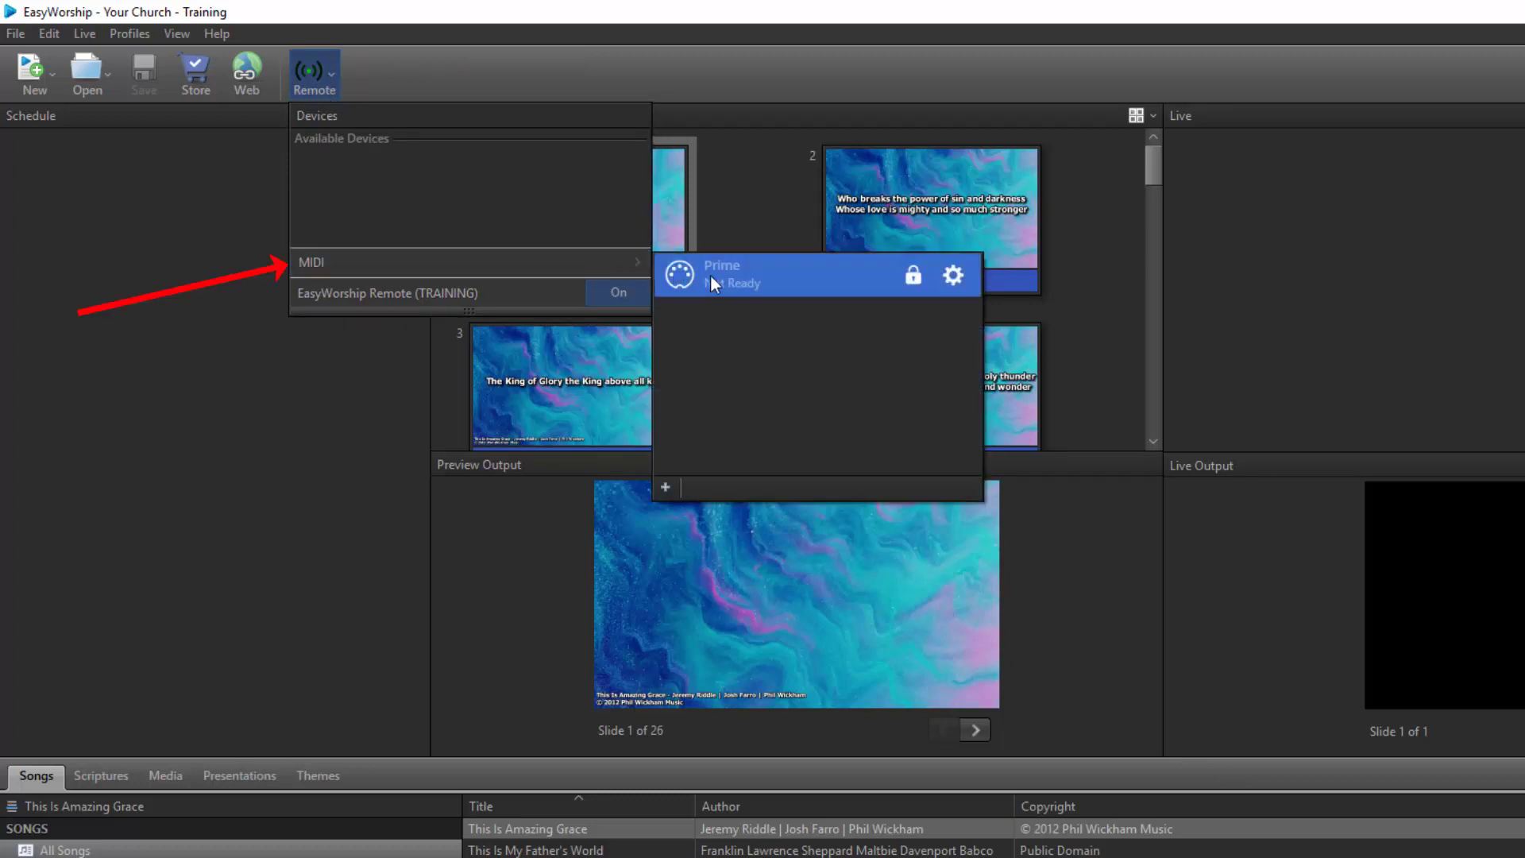
pyautogui.click(914, 276)
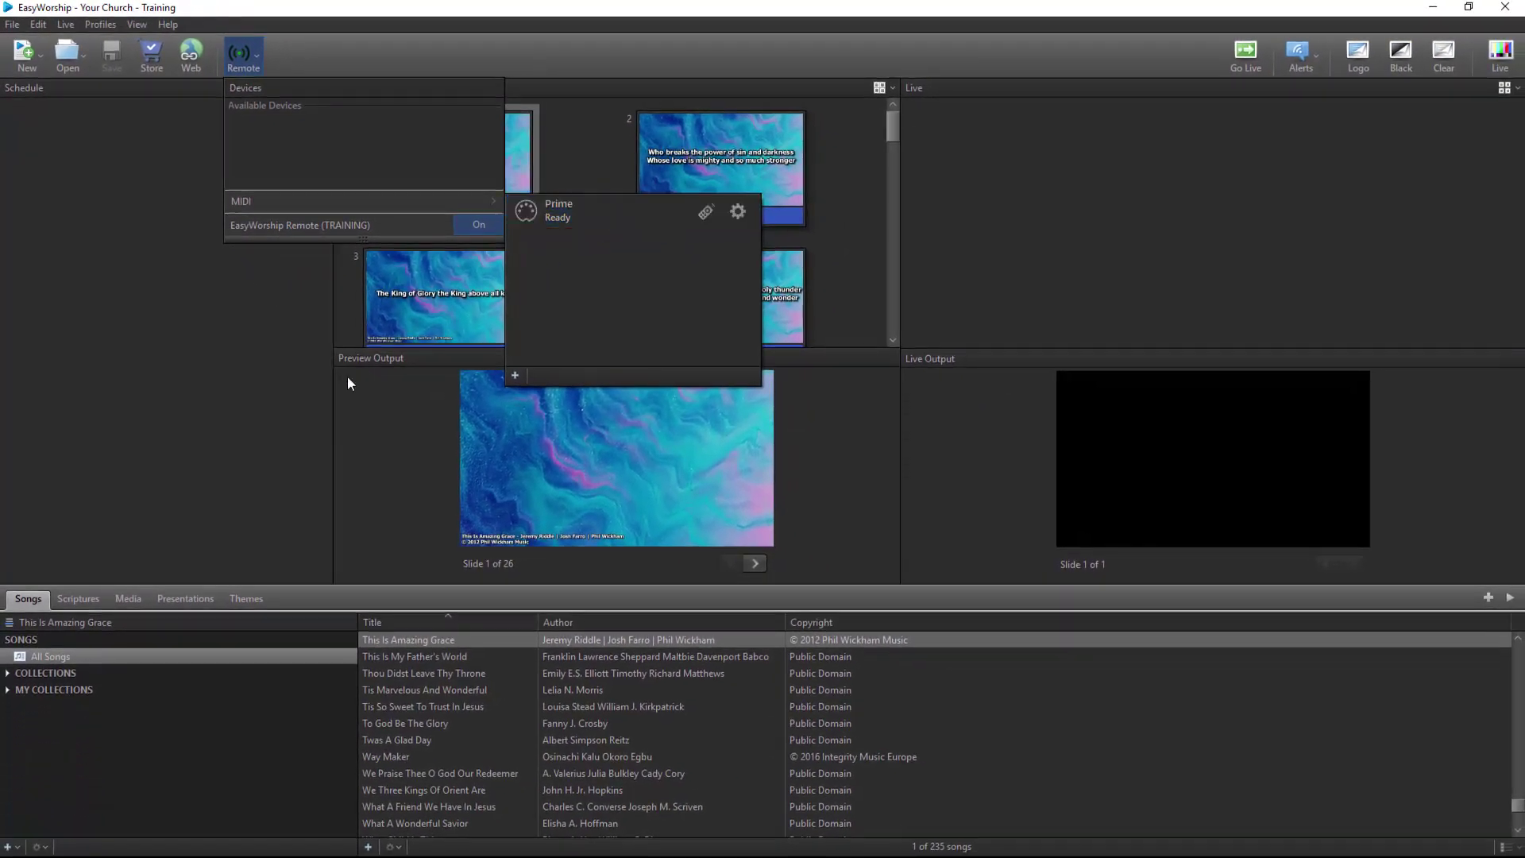
# Drag This Is Amazing Grace into the Schedule and send its 26 slides live
pyautogui.click(324, 413)
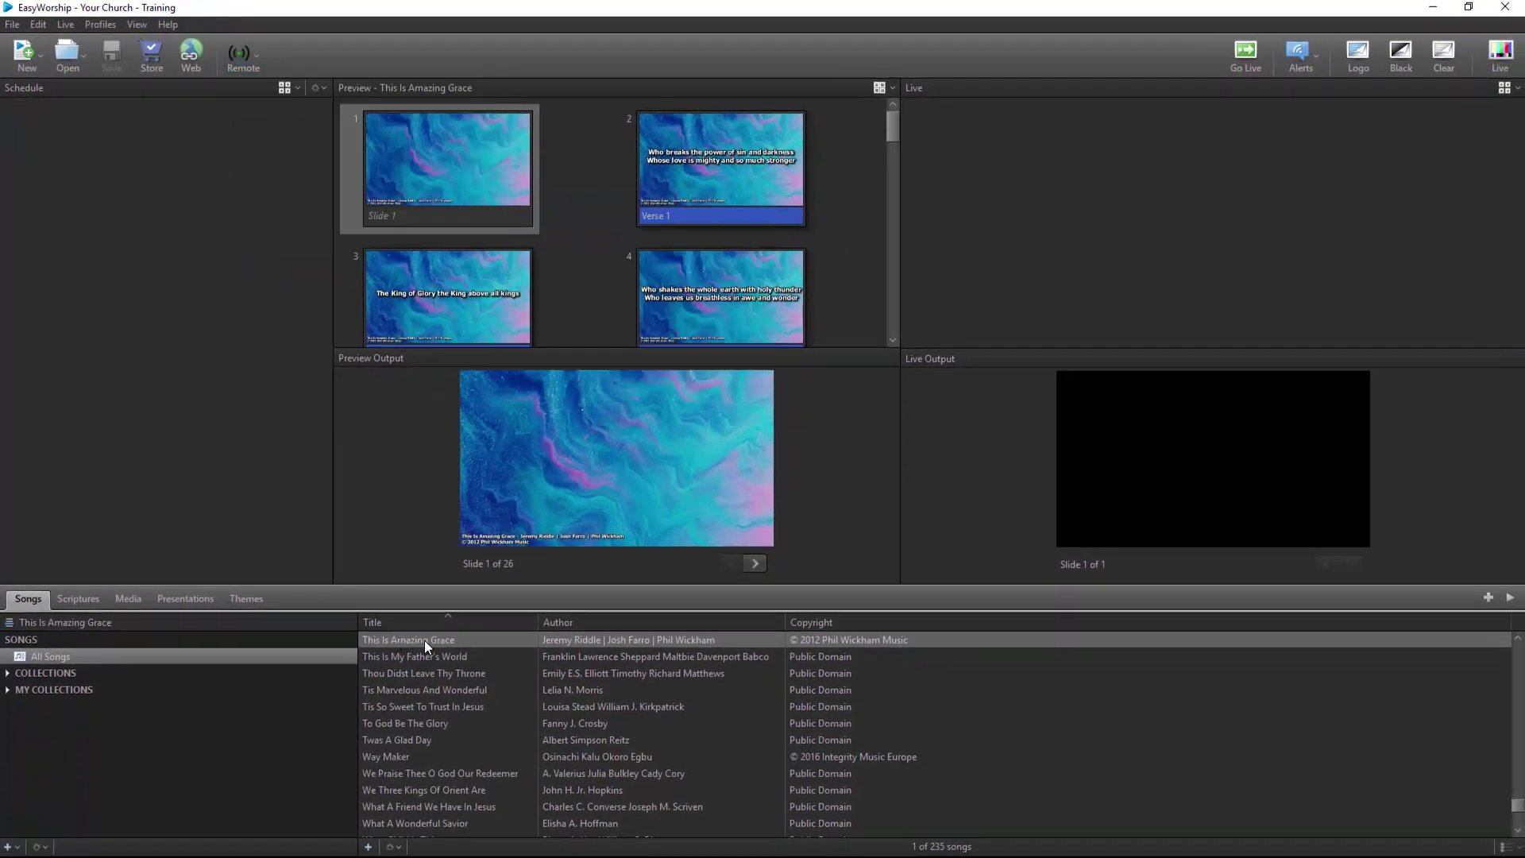
pyautogui.moveTo(427, 639); pyautogui.dragTo(144, 225)
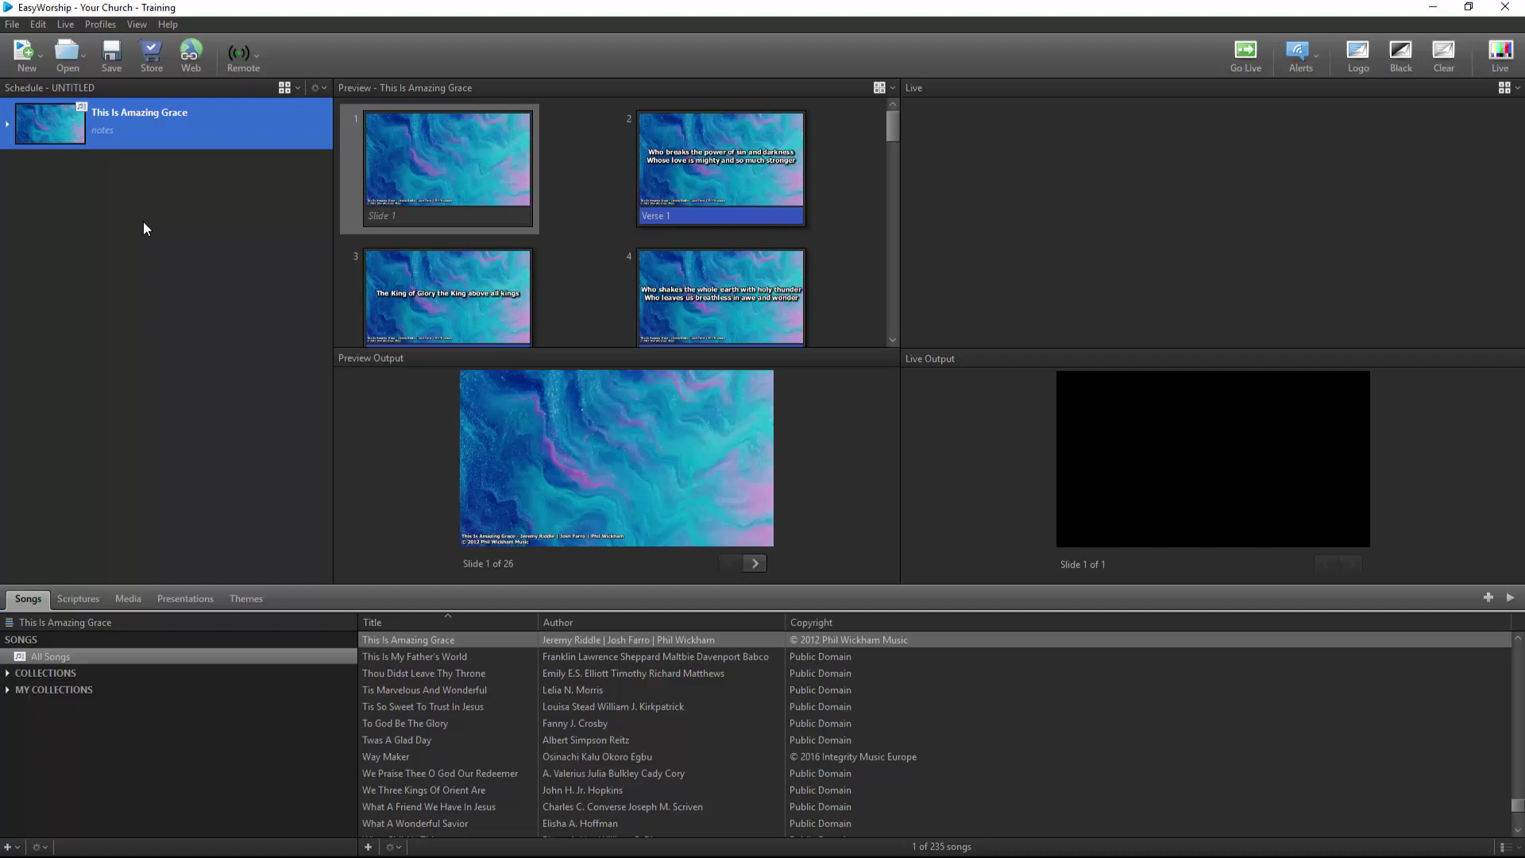
pyautogui.rightClick(136, 113)
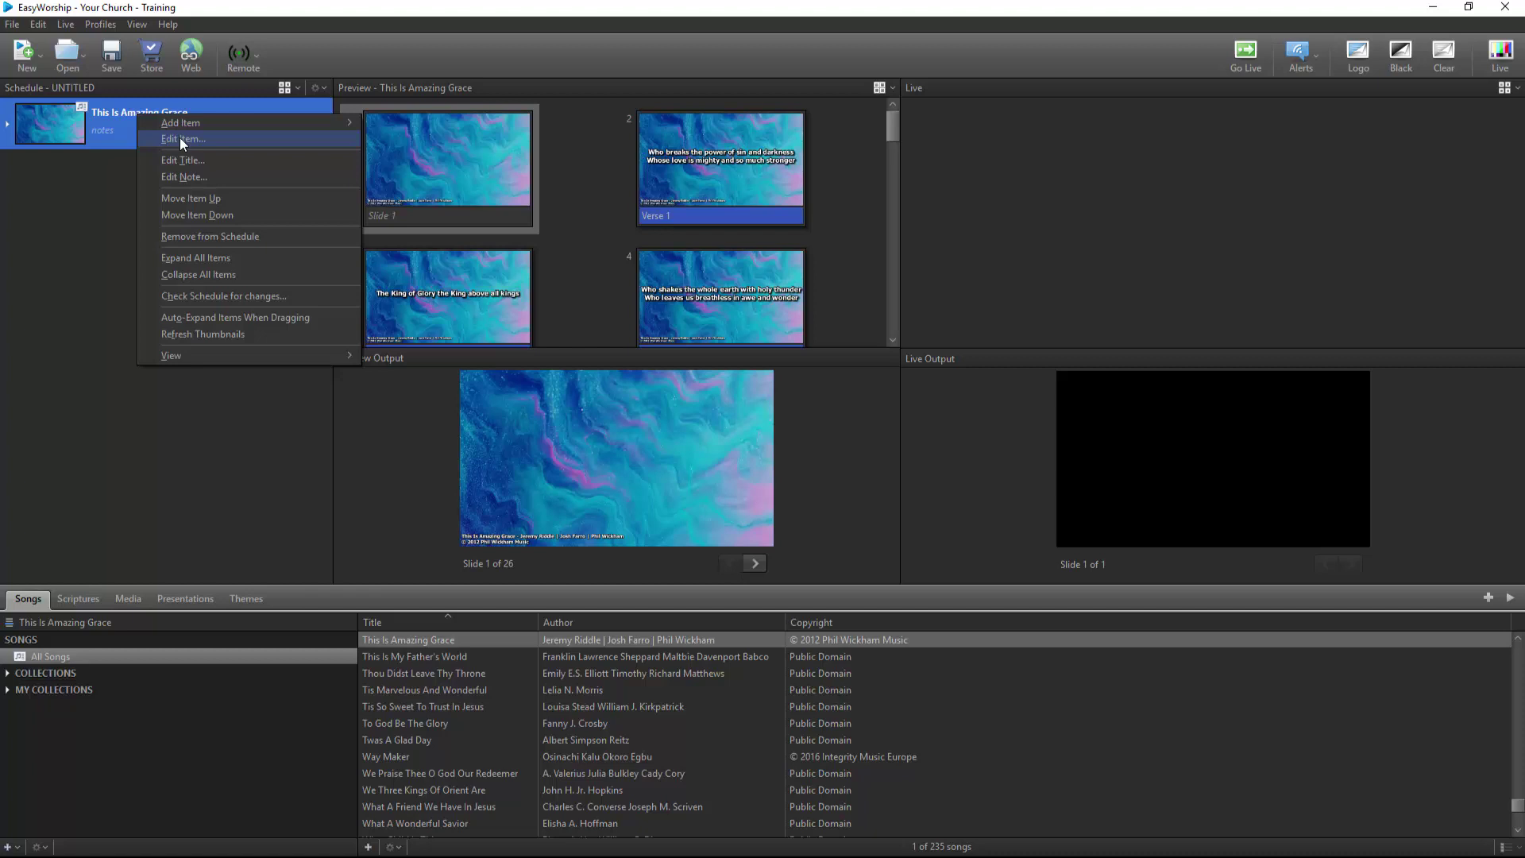
pyautogui.click(118, 175)
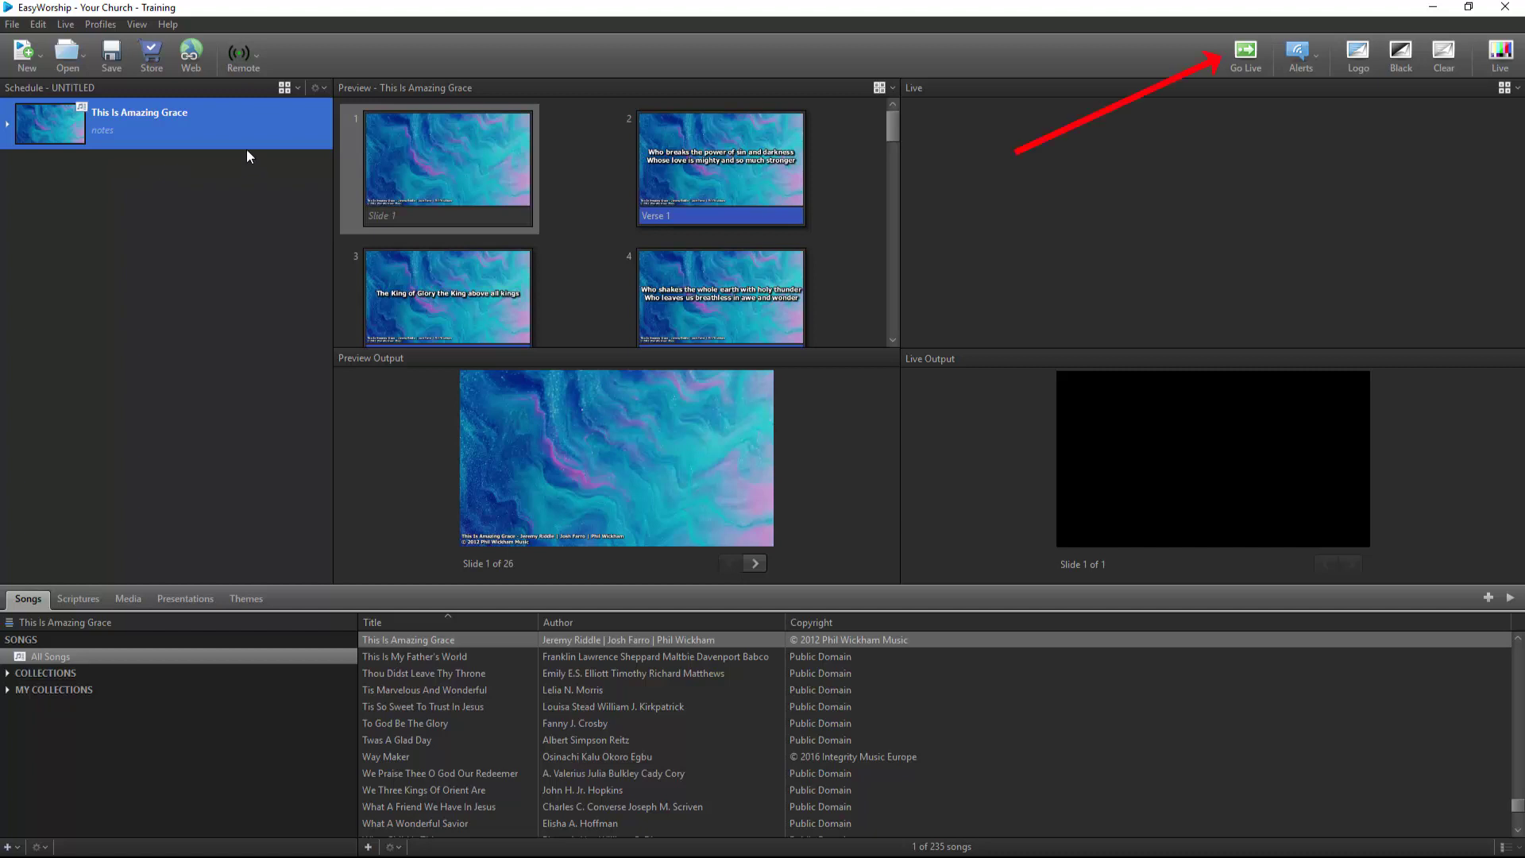
pyautogui.click(1246, 58)
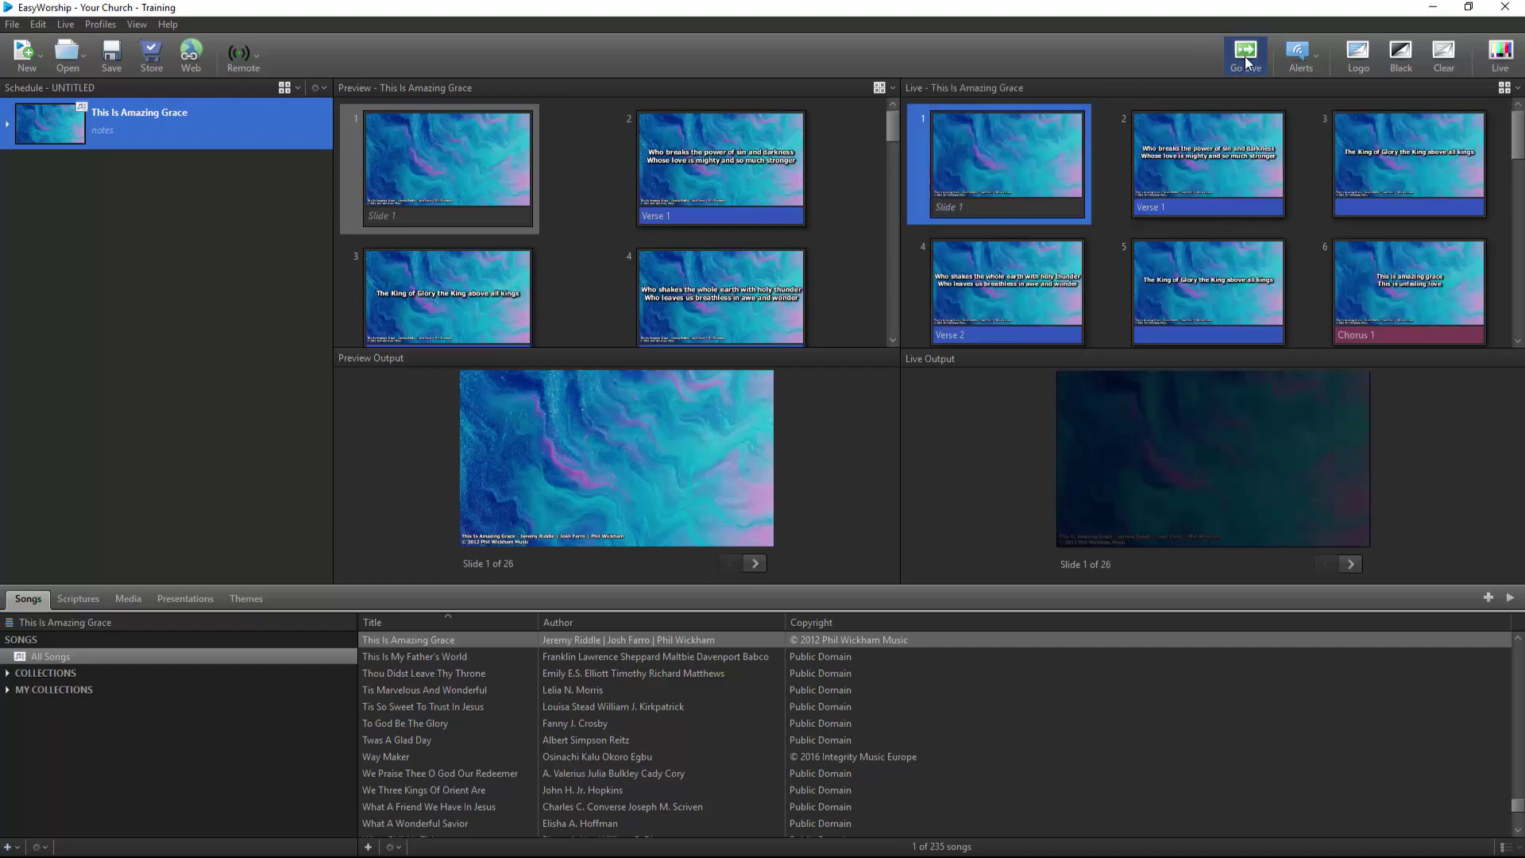